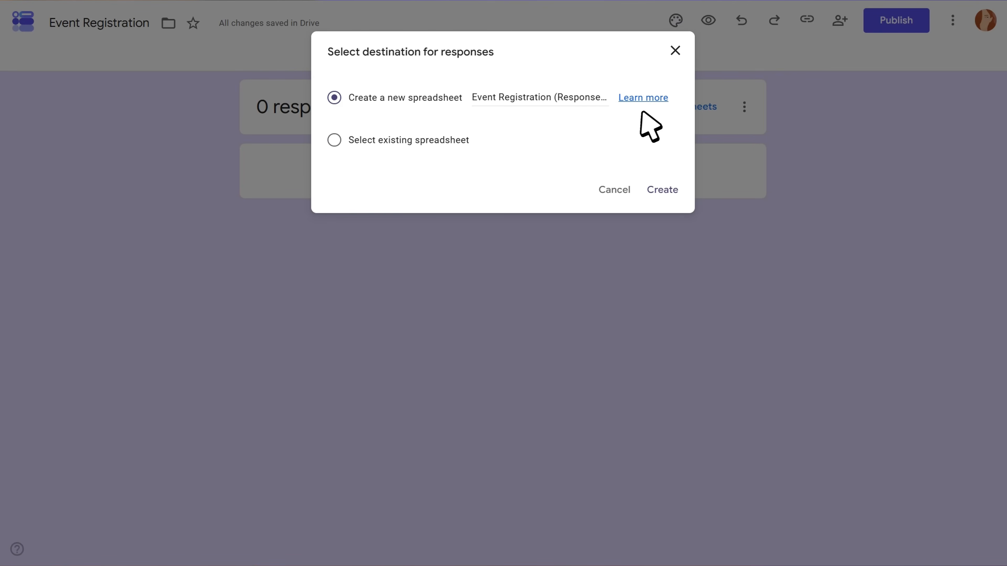
Step: Cancel choosing a spreadsheet destination for the Event Registration form's responses
click(612, 190)
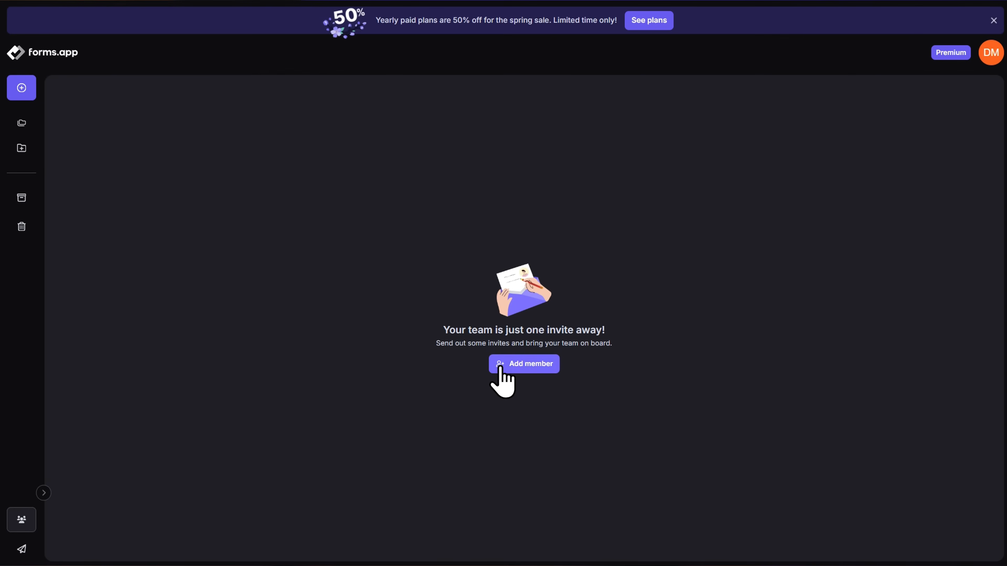
Step: In forms.app, invite a team member by e-mail as Manager with access to Coures Folder
click(503, 372)
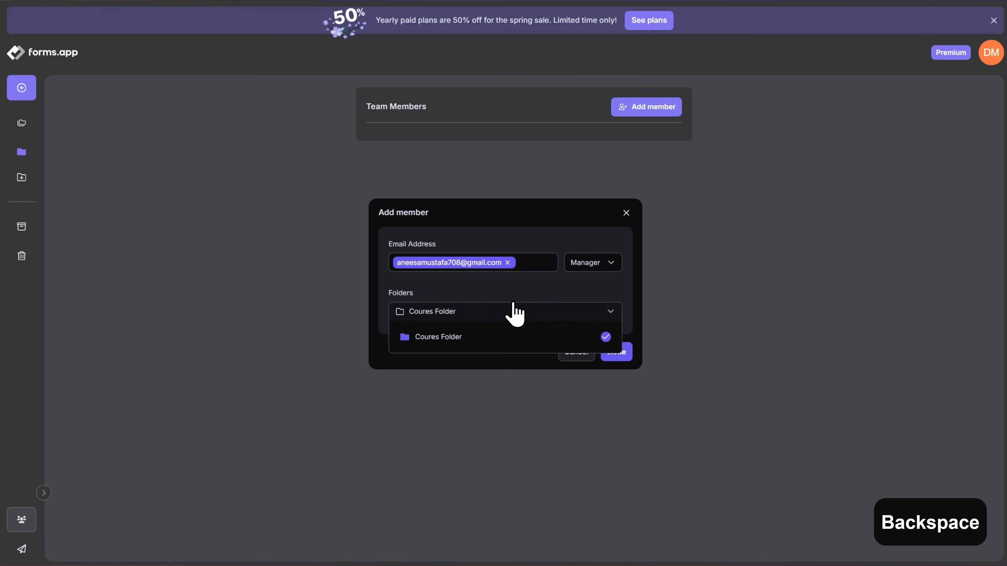
click(515, 315)
click(619, 350)
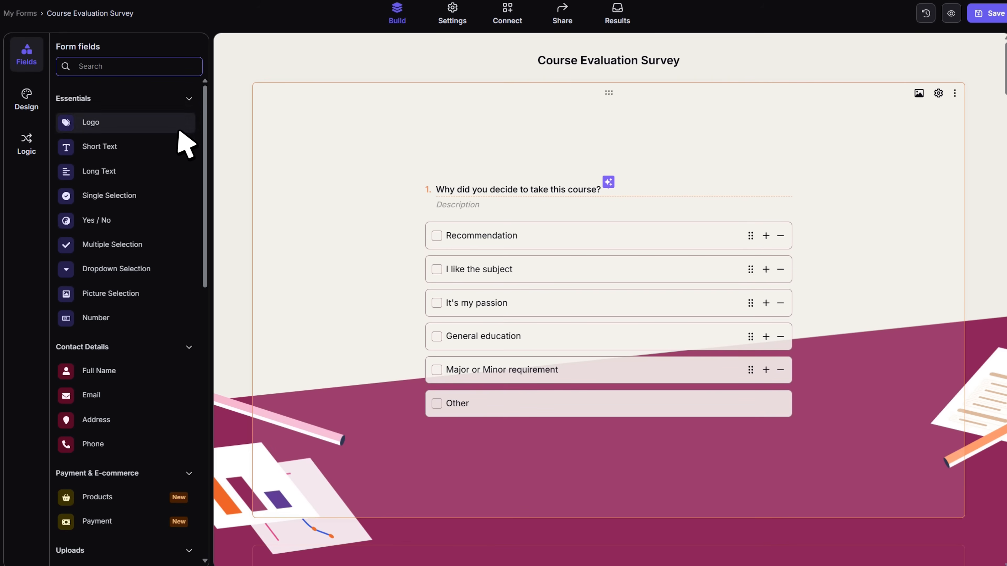
drag(204, 147, 187, 102)
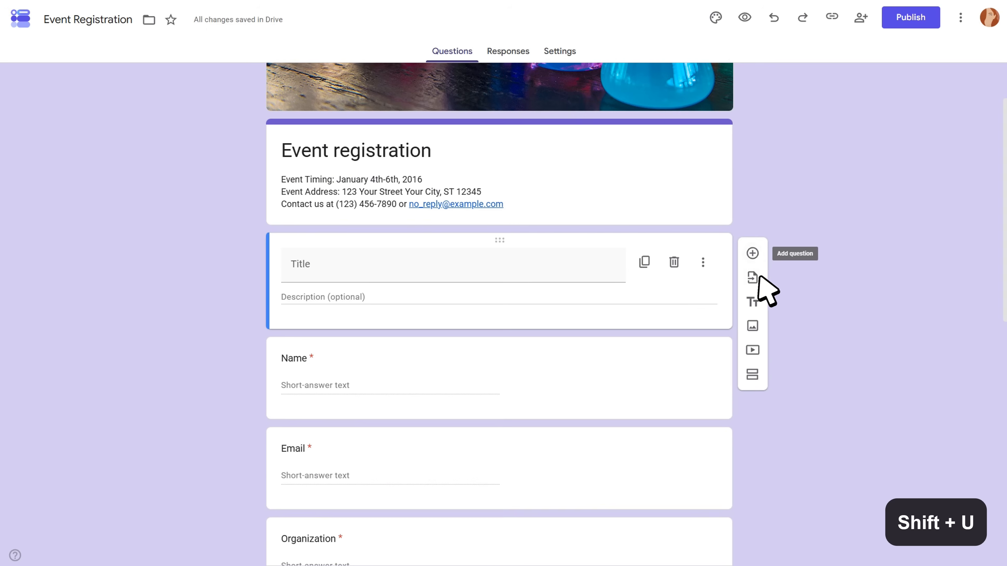
Step: In Google Forms, add a question titled "Question 1" below the title block and open its answer type choices
key(BackSpace)
click(752, 253)
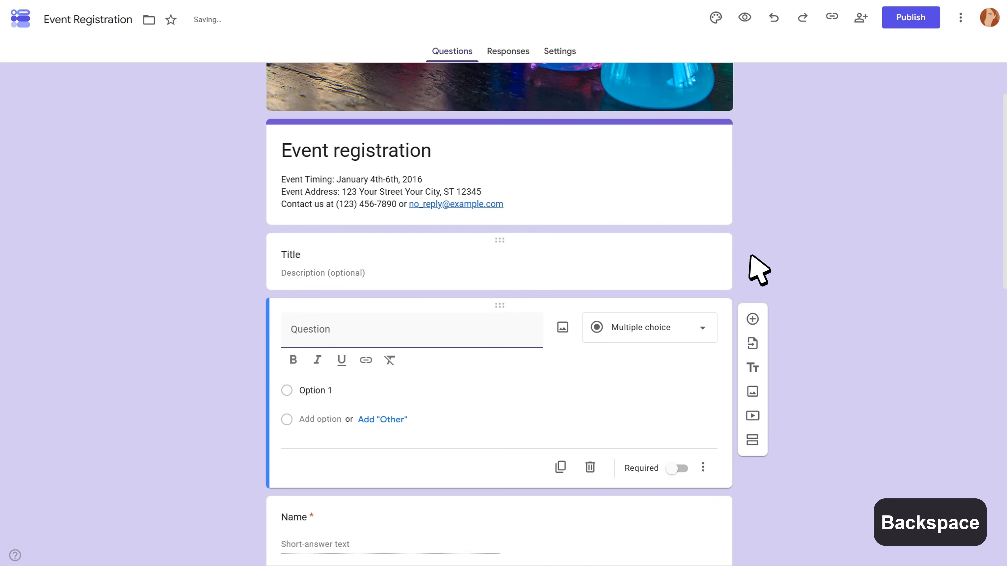
text(Question 1)
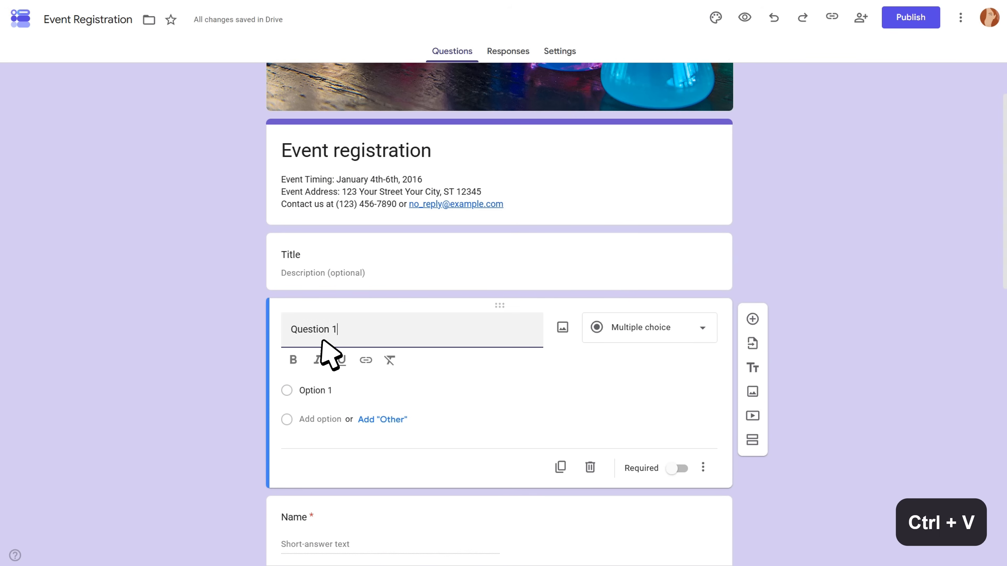
key(BackSpace)
click(668, 326)
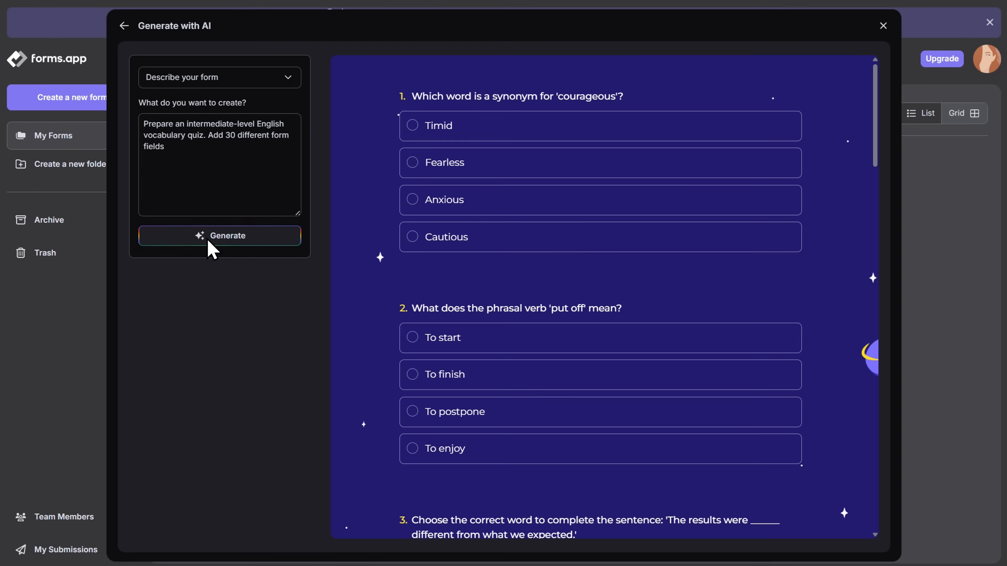
Step: In forms.app, generate an intermediate-level English vocabulary quiz with 30 different form fields using AI and review its questions
click(208, 240)
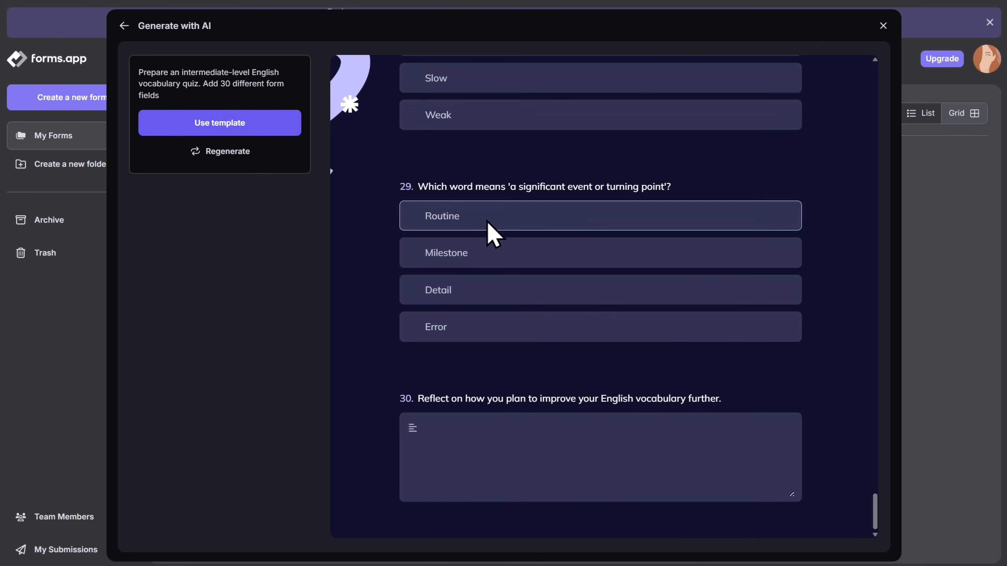
scroll(769, 329, up, 10)
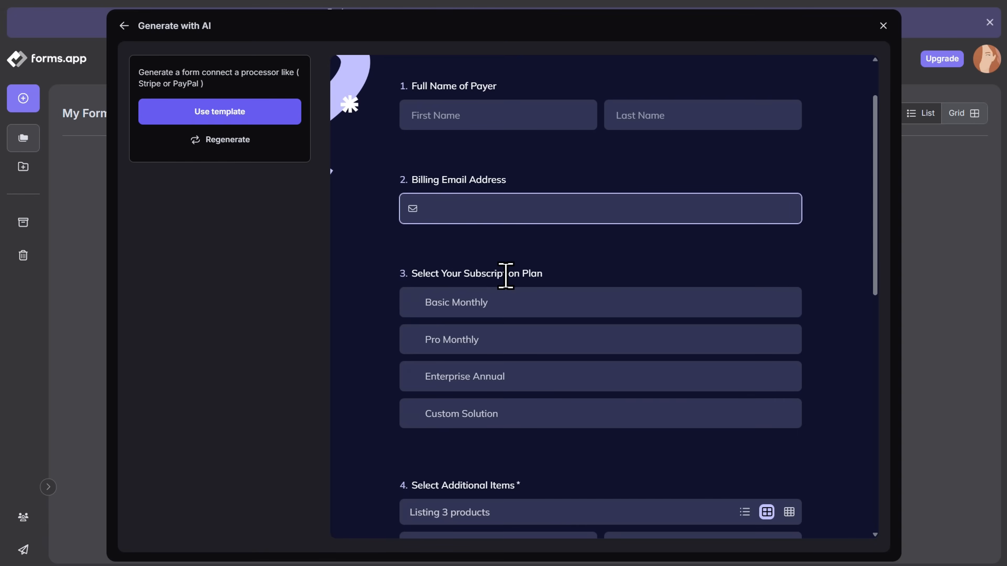
Step: Review the AI-generated payment form and add one Premium Support Add-on to the basket in its preview
scroll(507, 274, down, 2)
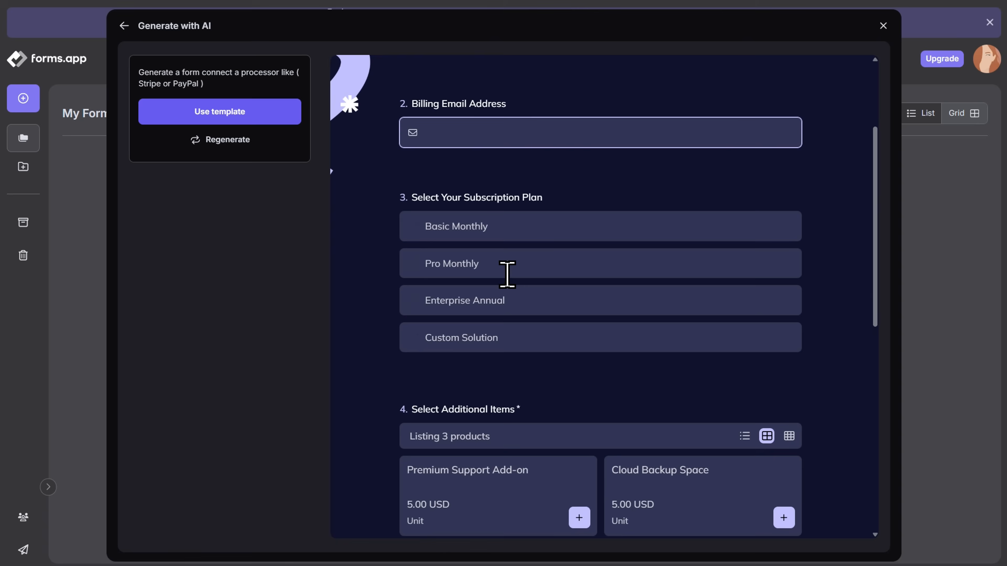
scroll(513, 288, down, 2)
scroll(634, 285, down, 4)
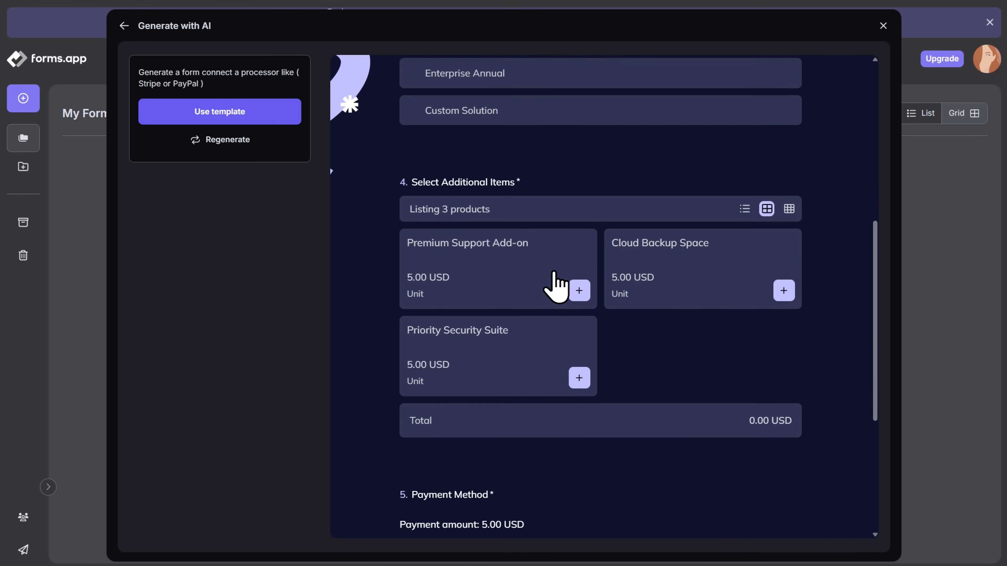
click(578, 290)
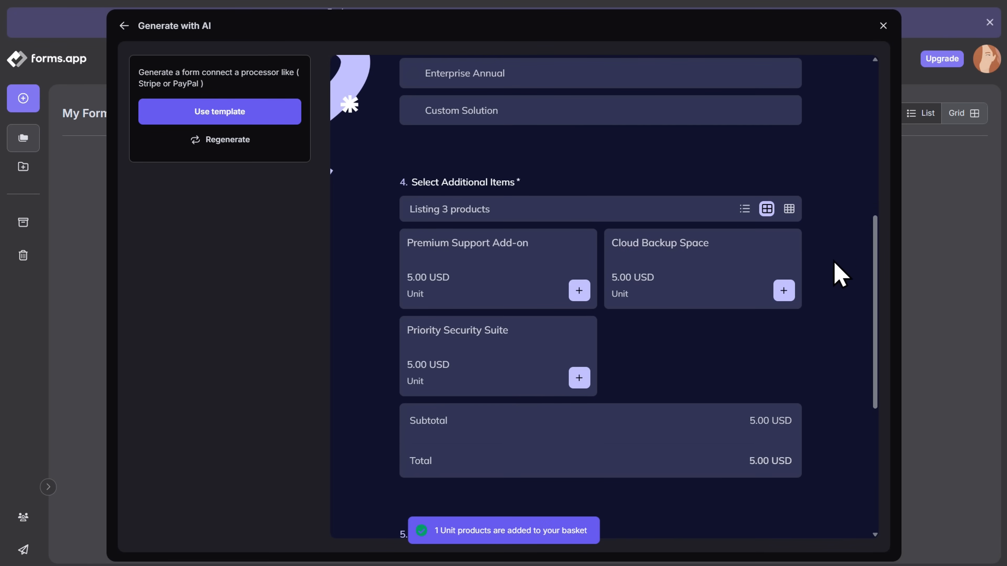
drag(873, 252, 888, 387)
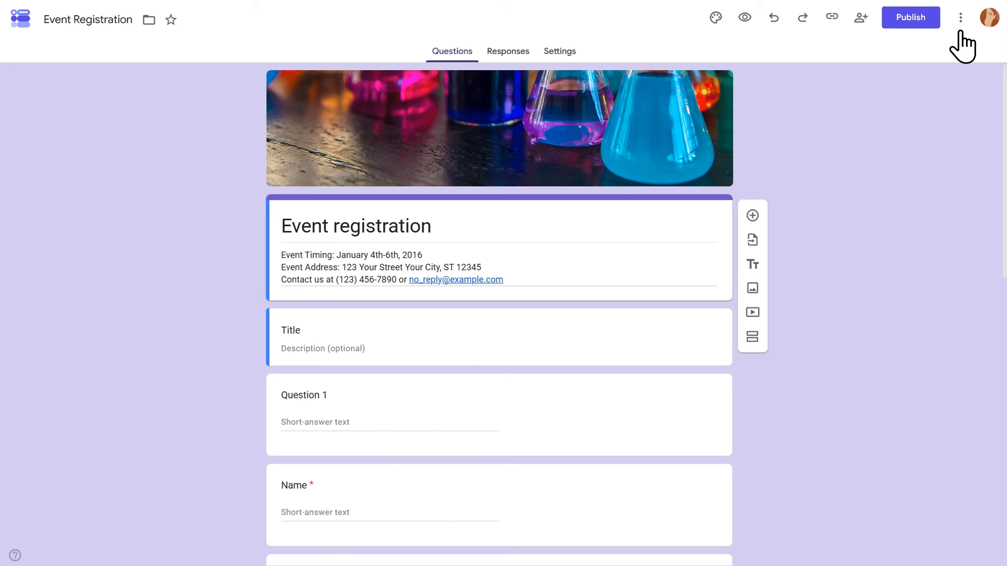
Step: In Google Forms, search the add-ons marketplace for "paypal" and choose the Form to PayPal Invoice suggestion
click(960, 23)
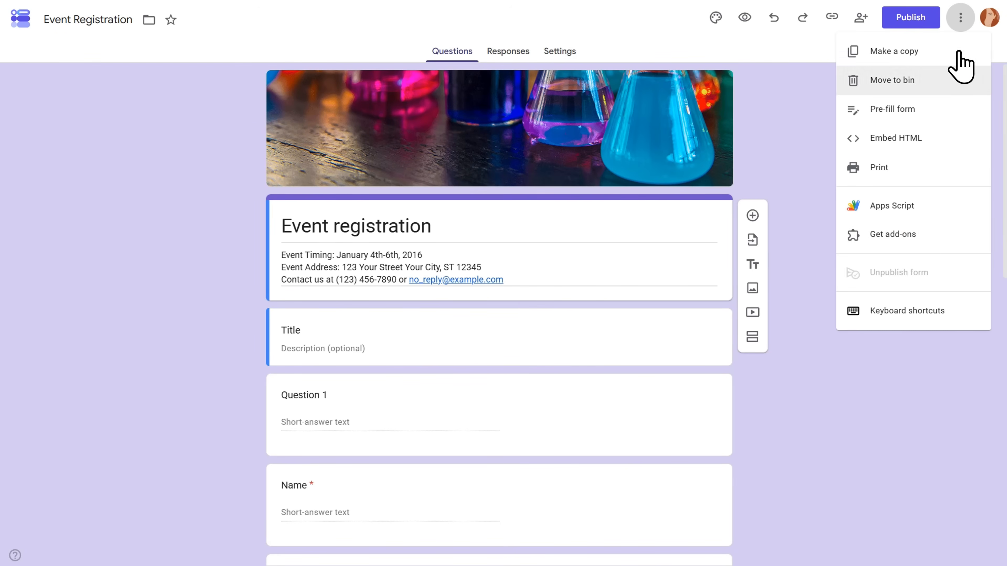
click(933, 237)
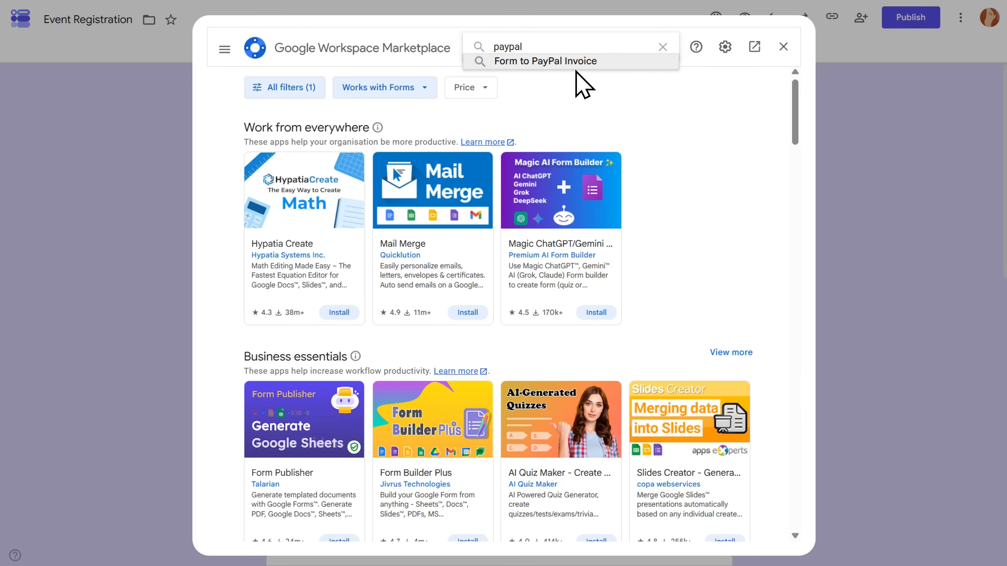
click(574, 62)
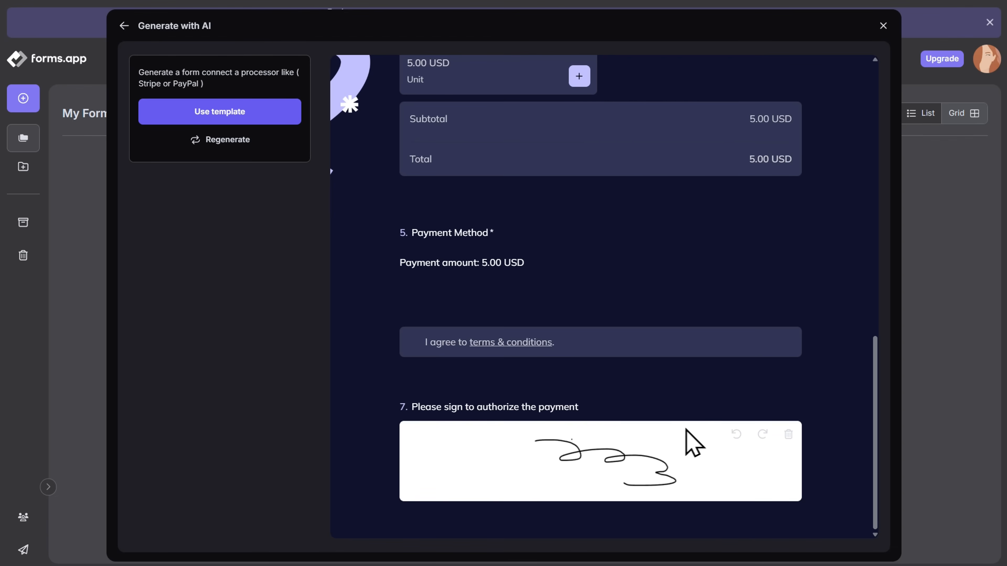
scroll(708, 436, up, 6)
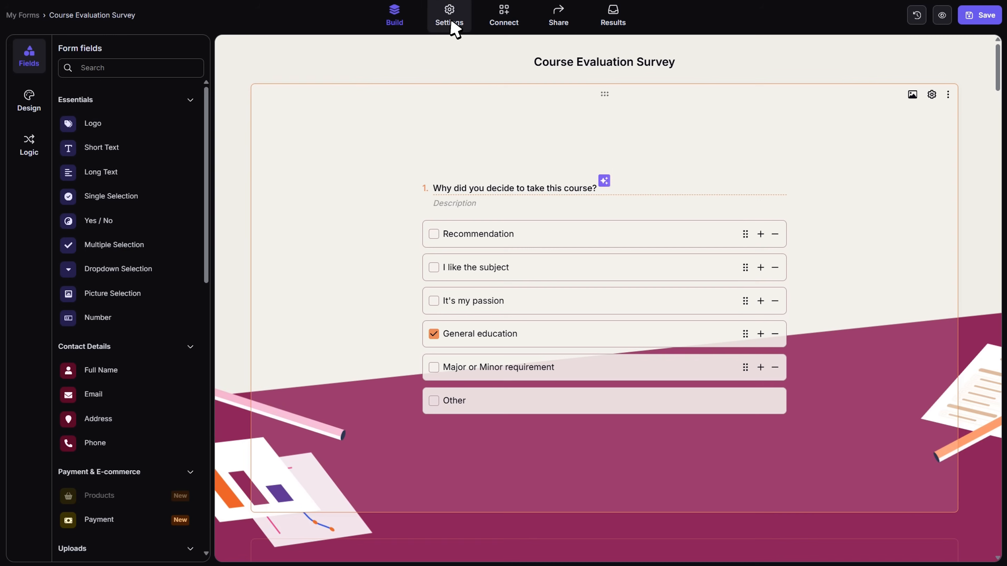
Step: In forms.app, add a Hindi translation to the Course Evaluation Survey
click(451, 22)
click(335, 123)
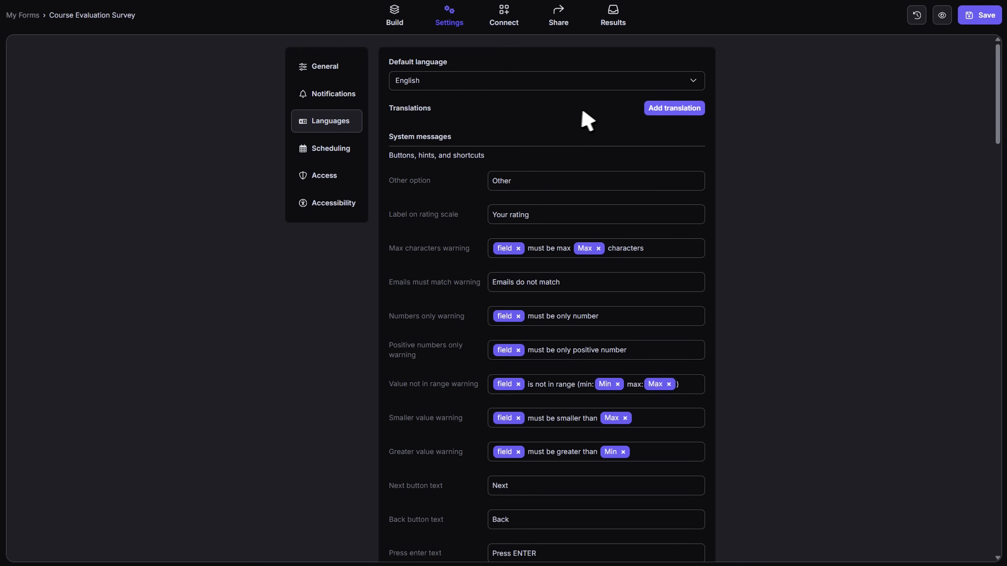
click(674, 115)
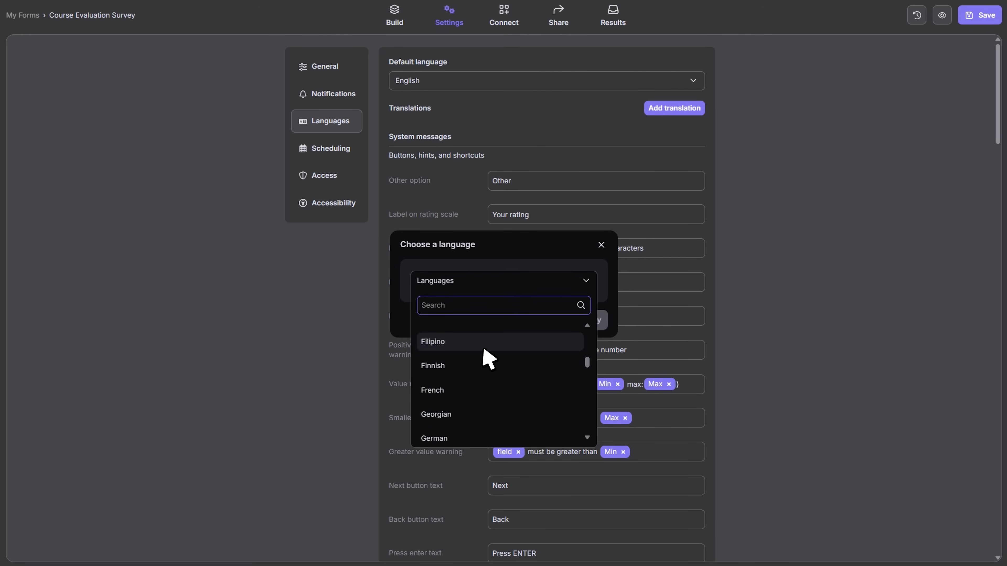
scroll(489, 359, up, 2)
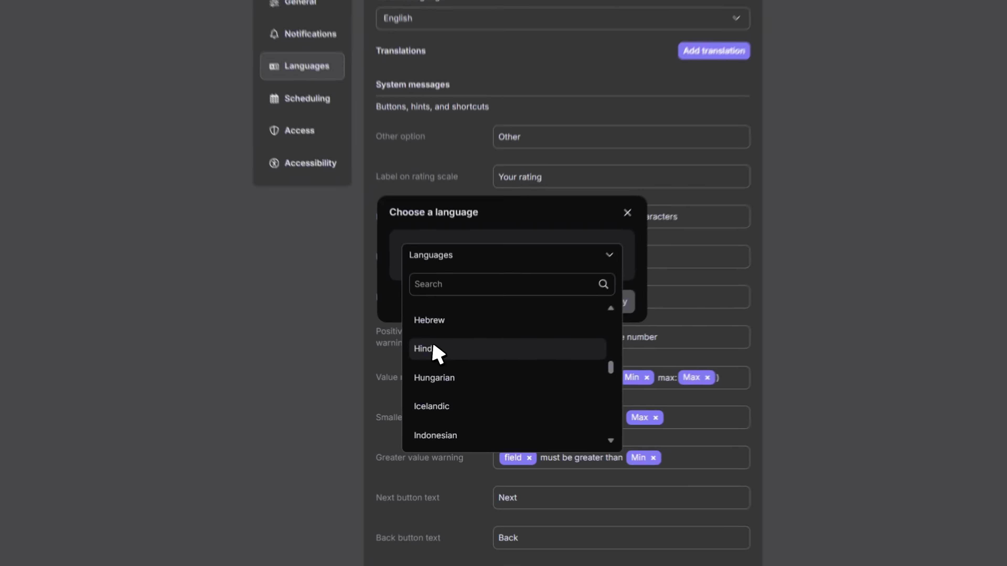
click(478, 357)
click(594, 317)
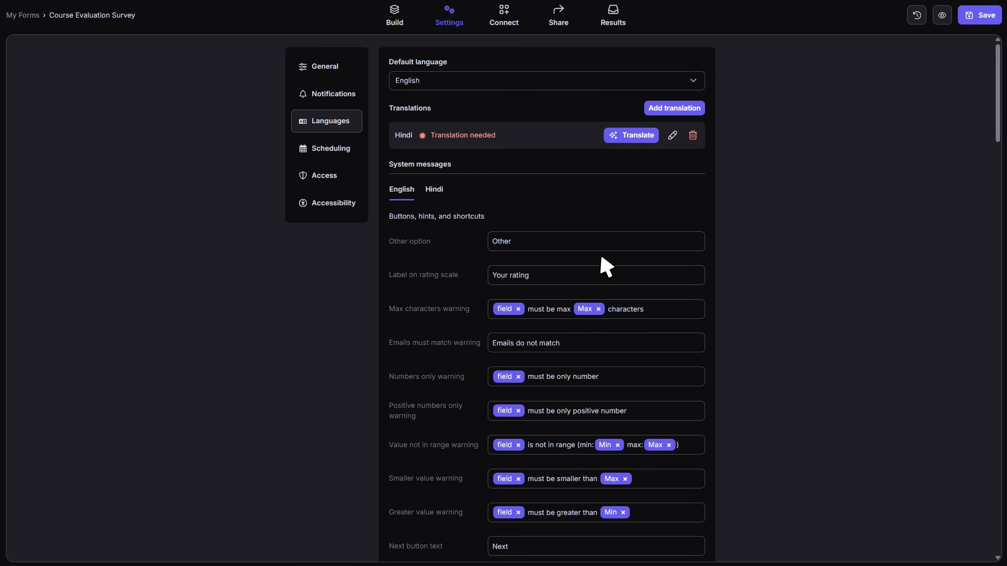
Step: Examine the survey's Hindi system messages and the Hindi translations of its questions and answer options
click(438, 192)
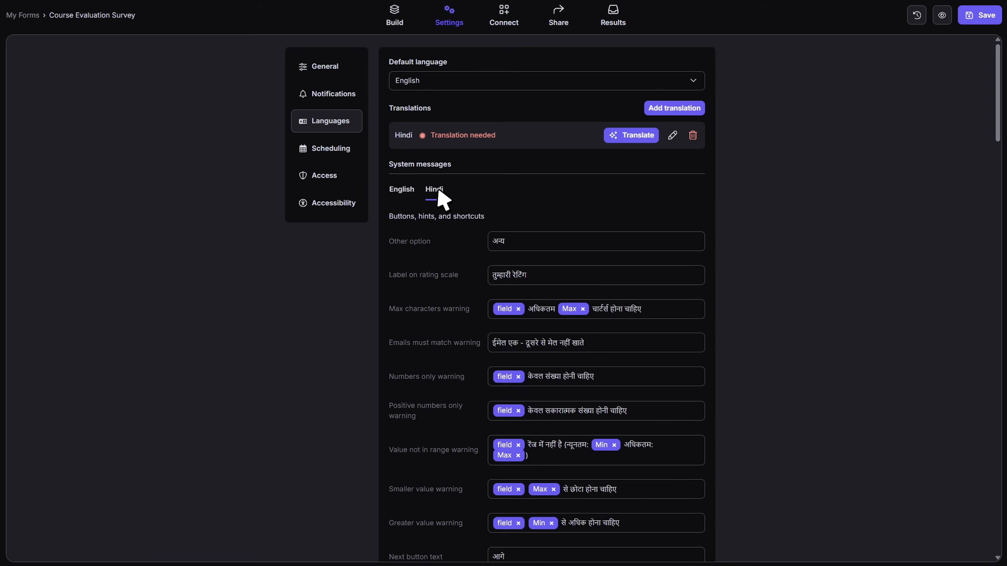
scroll(504, 301, down, 5)
scroll(504, 316, up, 5)
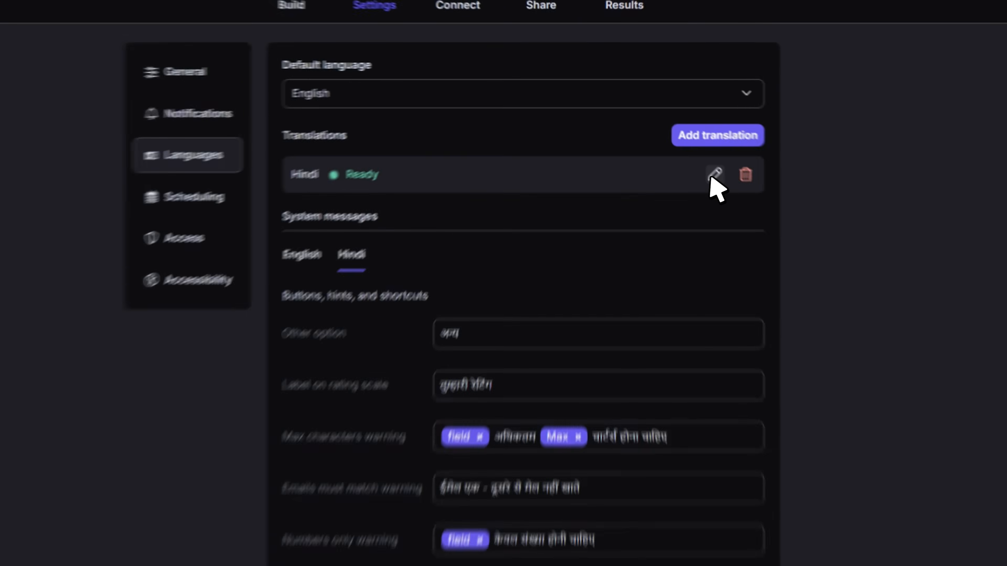
click(672, 135)
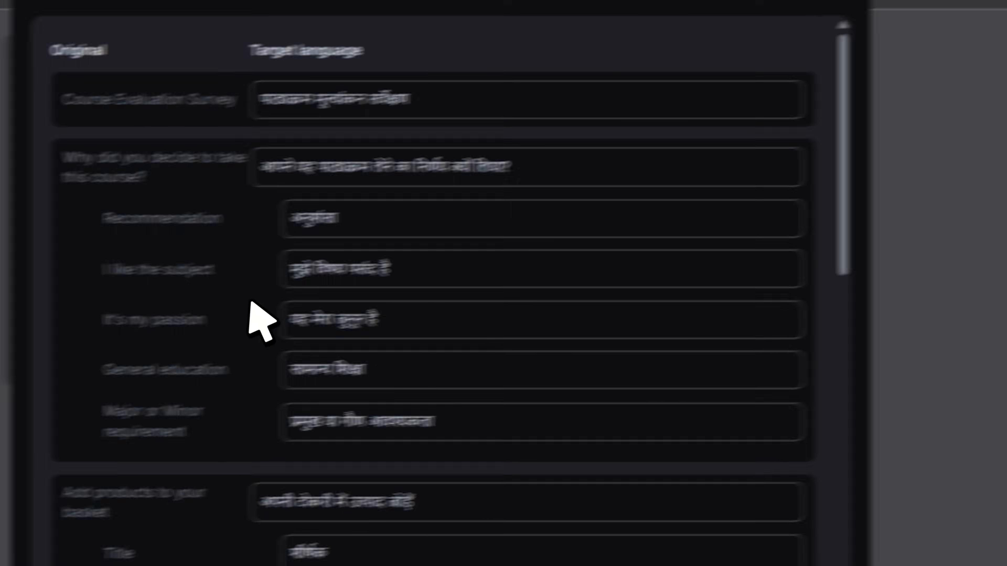
scroll(574, 492, down, 5)
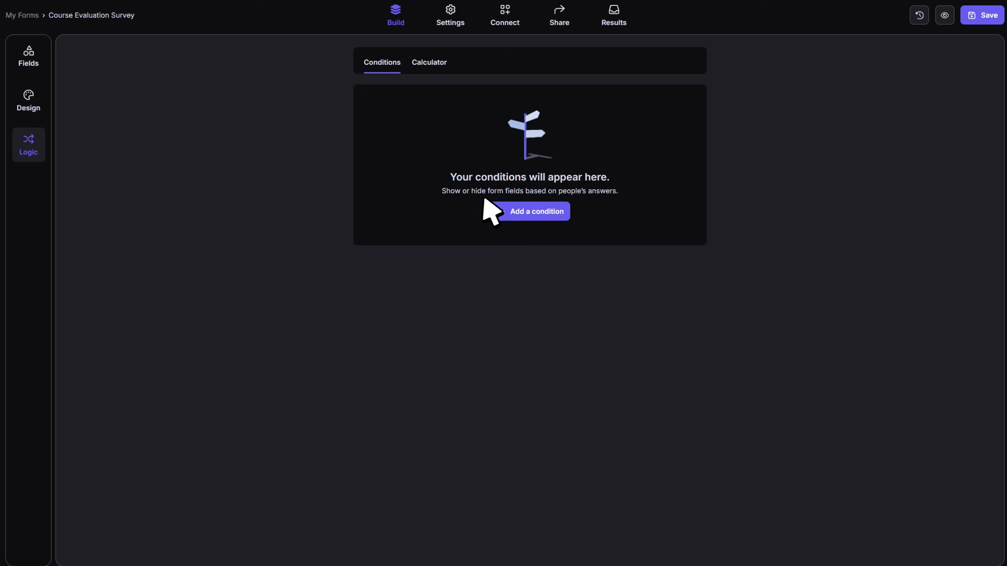
Step: Start a new logic condition for the survey and open the question choices for its "if" clause
click(533, 214)
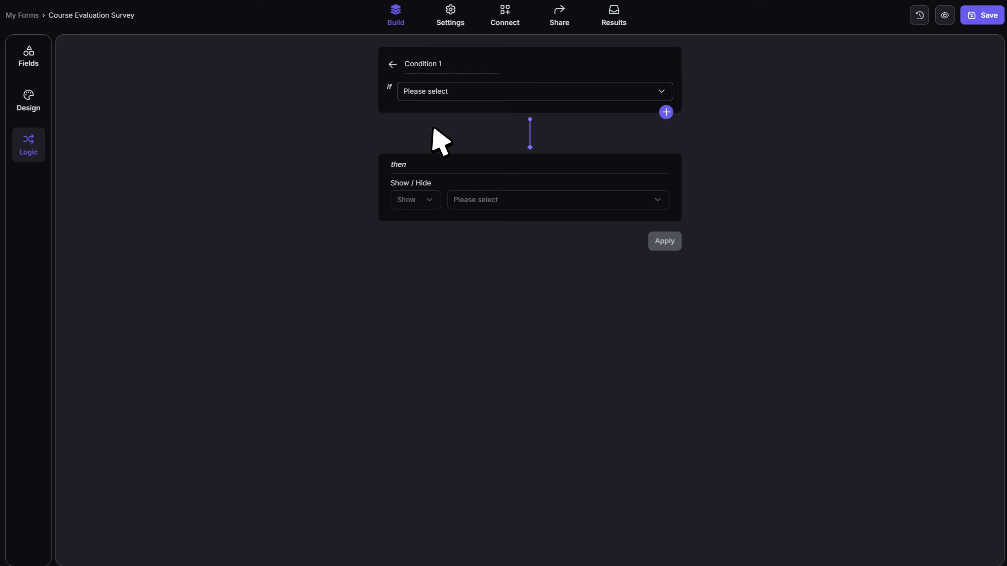
click(456, 94)
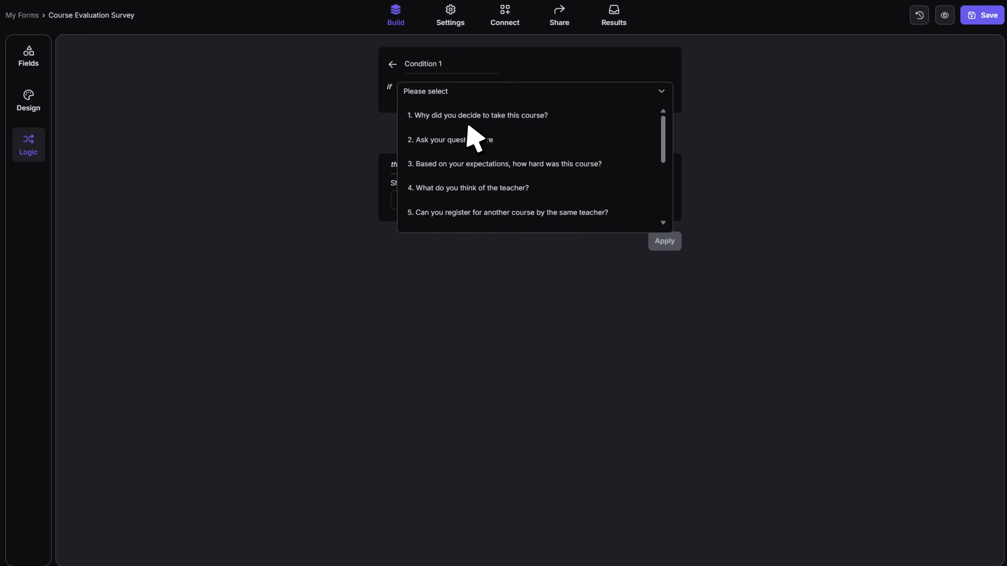
Step: View the survey's general settings and its connection options
click(456, 20)
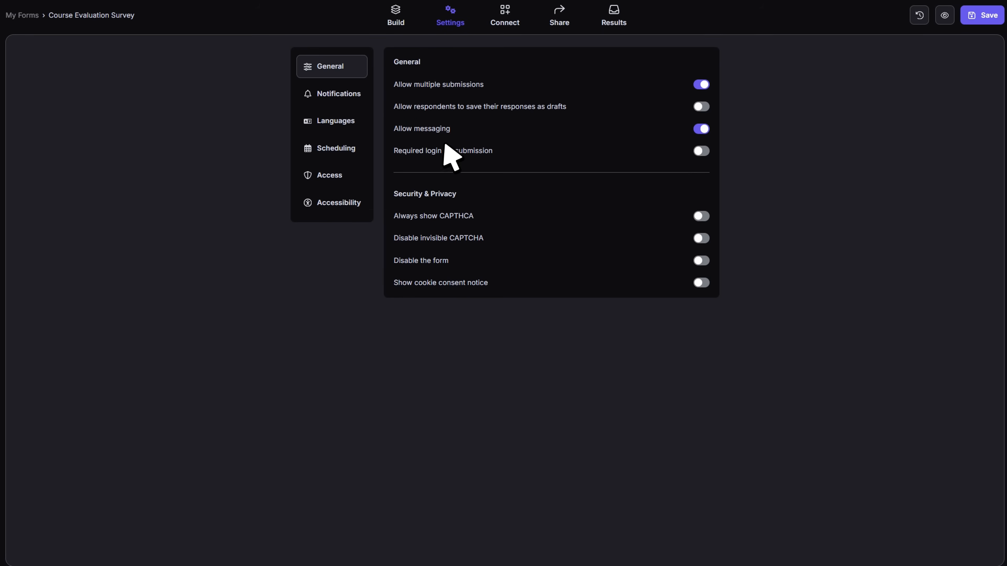
click(513, 26)
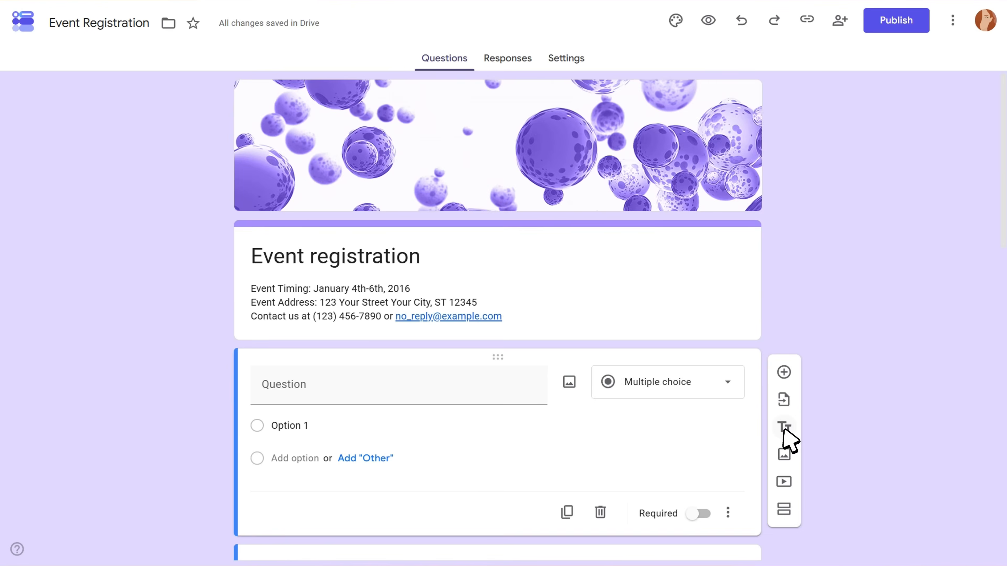
Step: In Google Forms, add a title and description block, view the image insertion options, and go to the form's responses
click(781, 425)
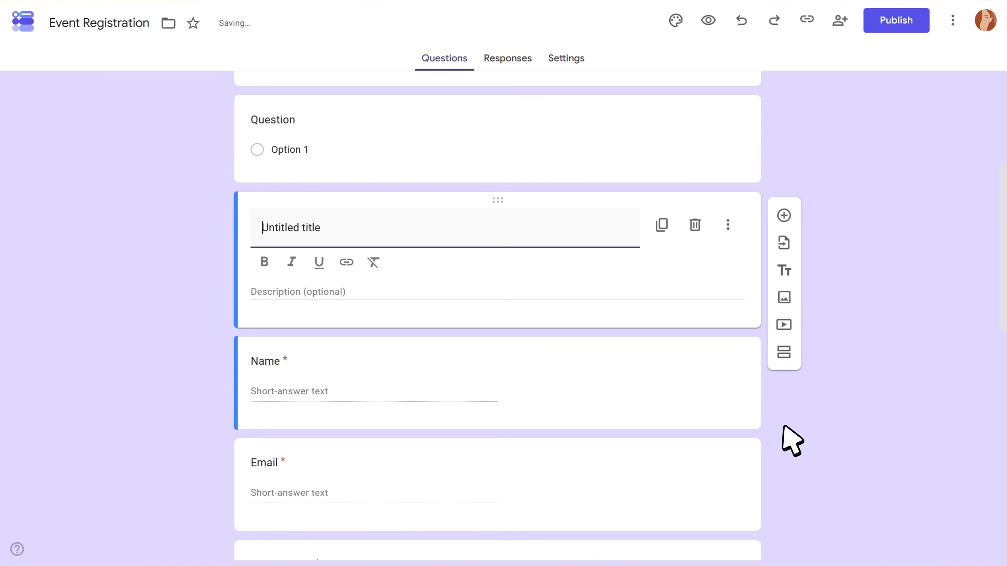
click(784, 297)
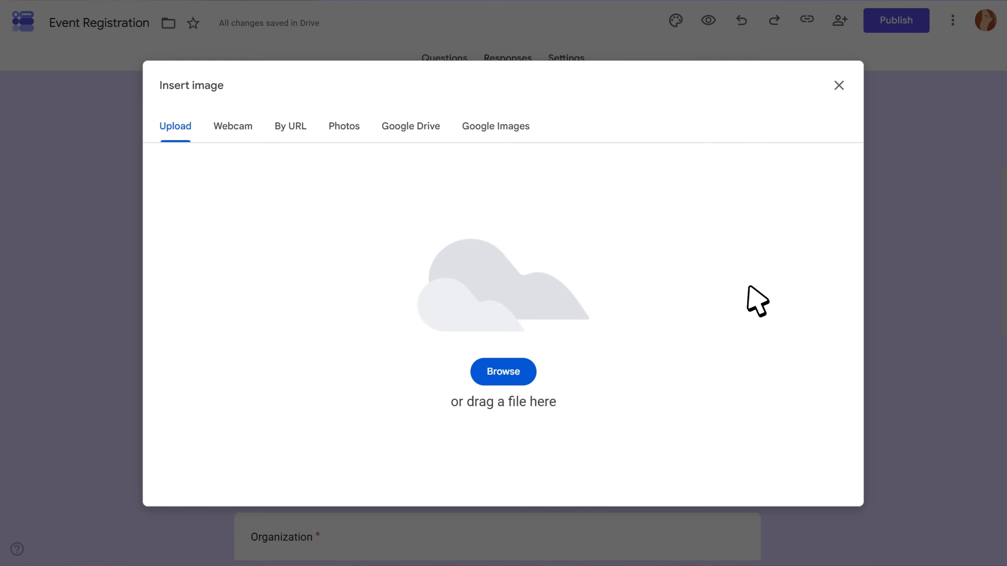
click(829, 91)
click(516, 66)
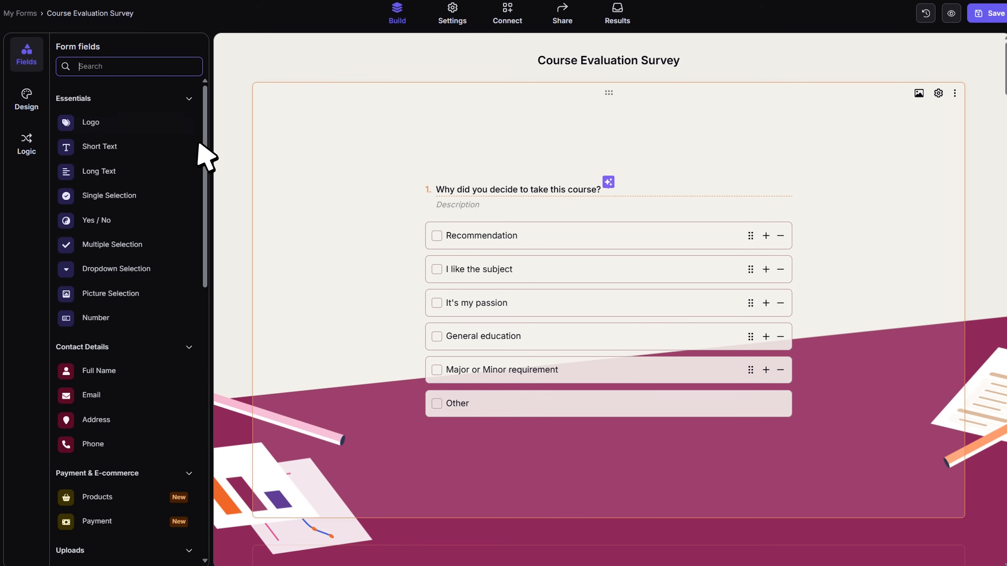
drag(202, 144, 184, 131)
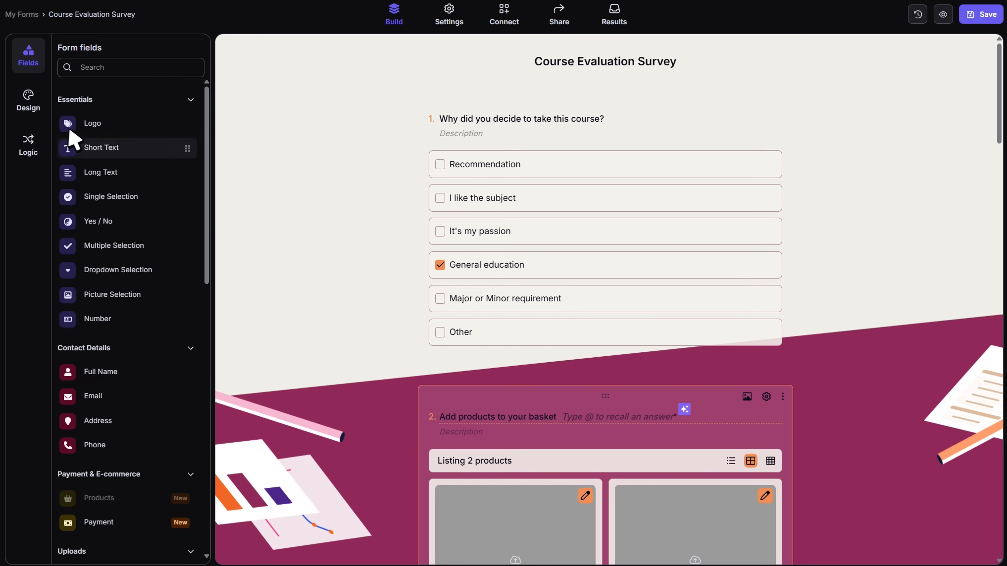
Step: In forms.app, open the Course Evaluation Survey's design themes and its layout options
click(31, 112)
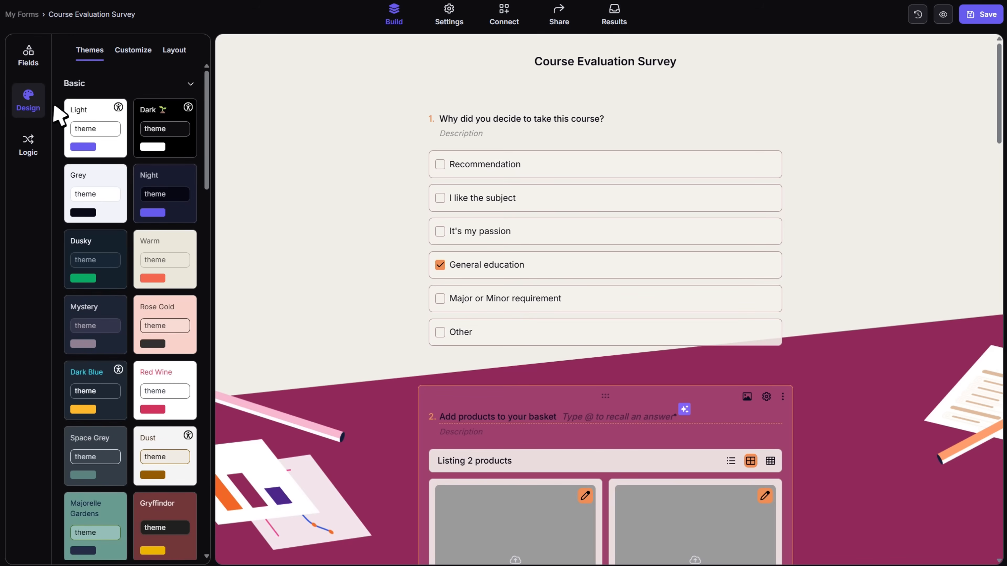
click(177, 51)
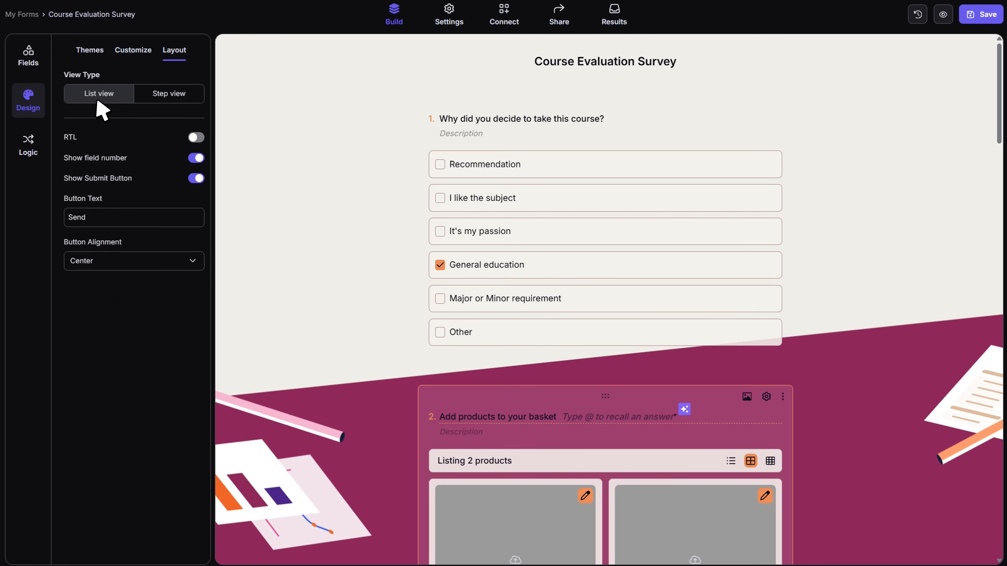
Step: Look through the Course Evaluation Survey in list view, and switch its layout to step view
scroll(451, 207, down, 5)
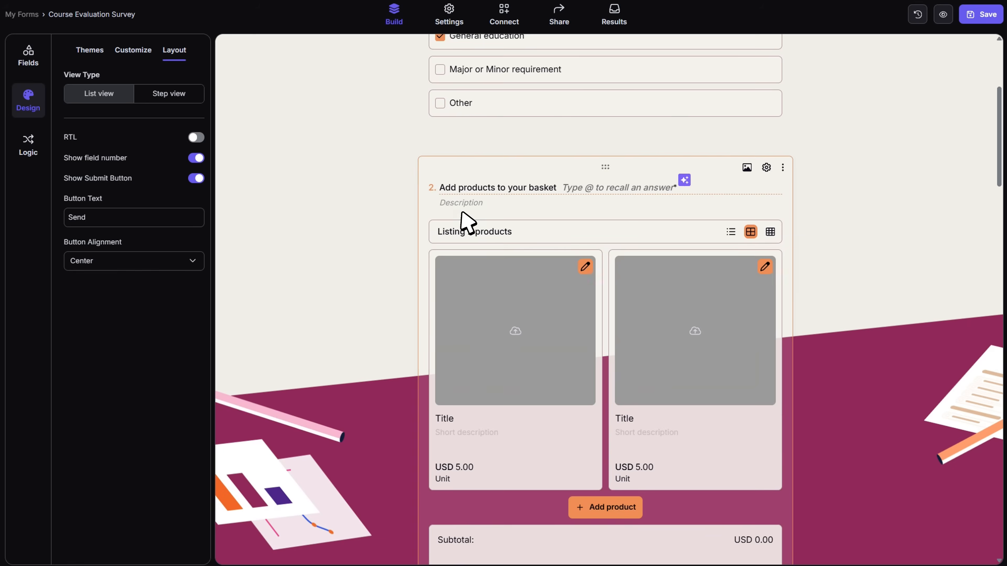
scroll(460, 211, up, 5)
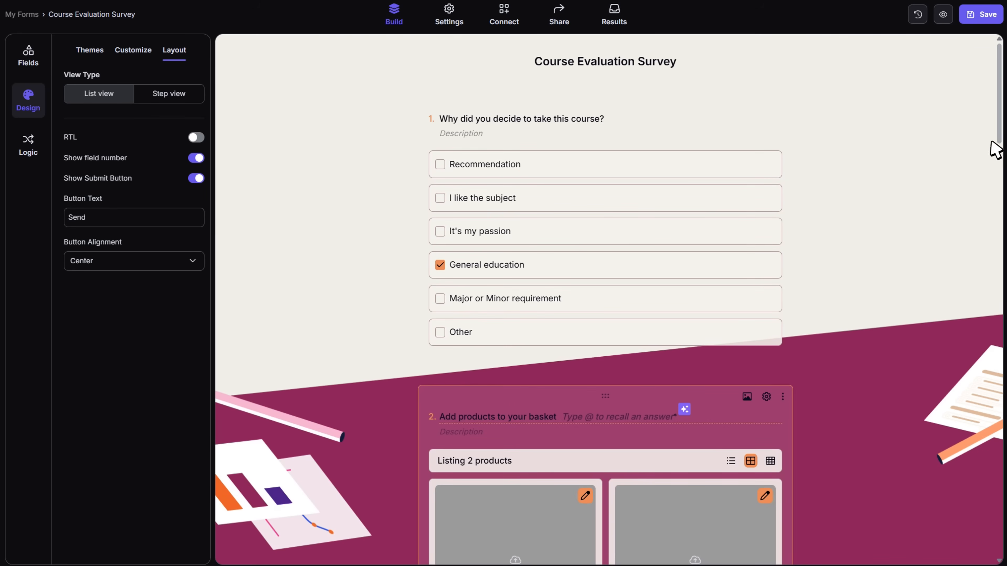
scroll(995, 159, down, 10)
scroll(993, 179, up, 4)
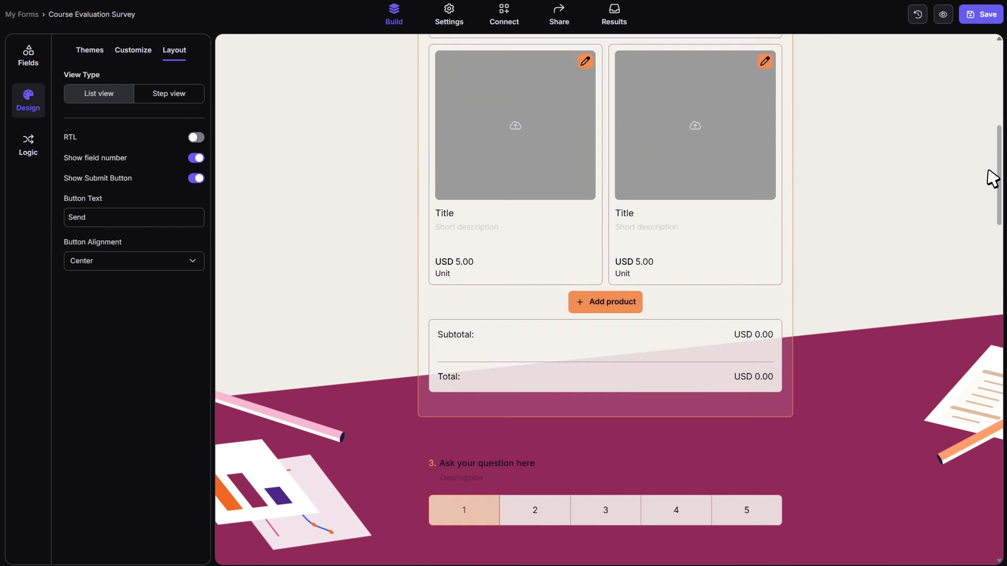
scroll(993, 178, up, 6)
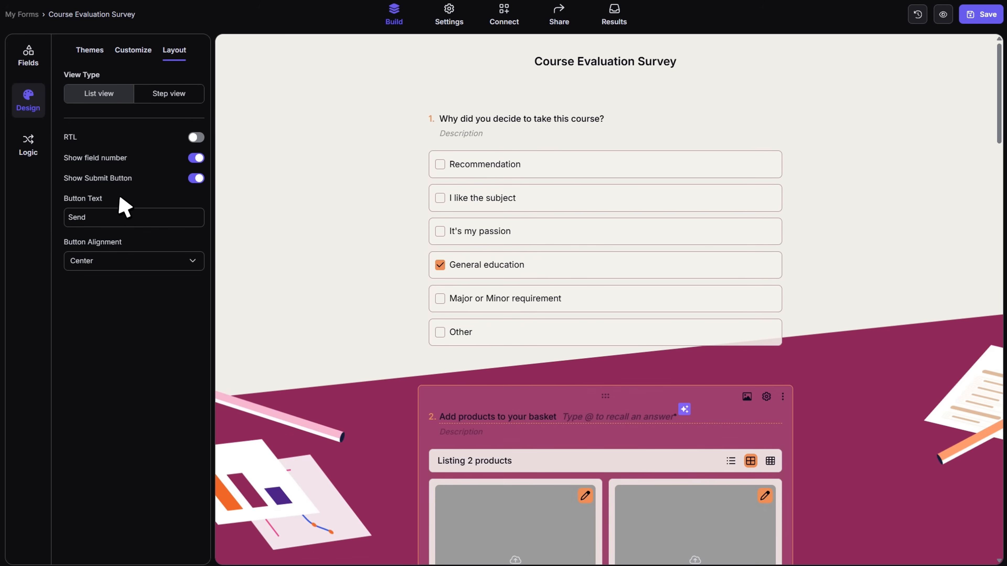
click(166, 101)
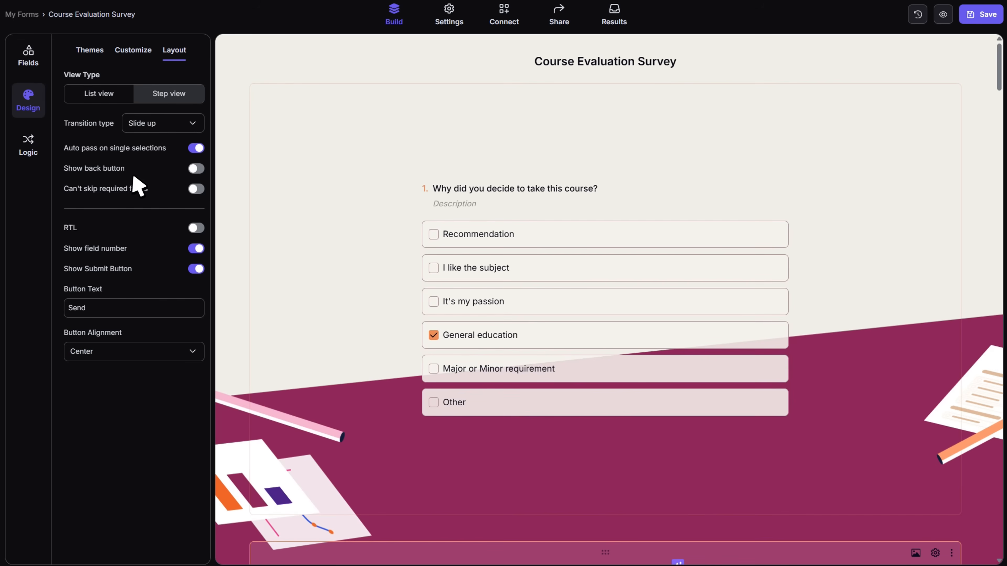
scroll(495, 292, down, 3)
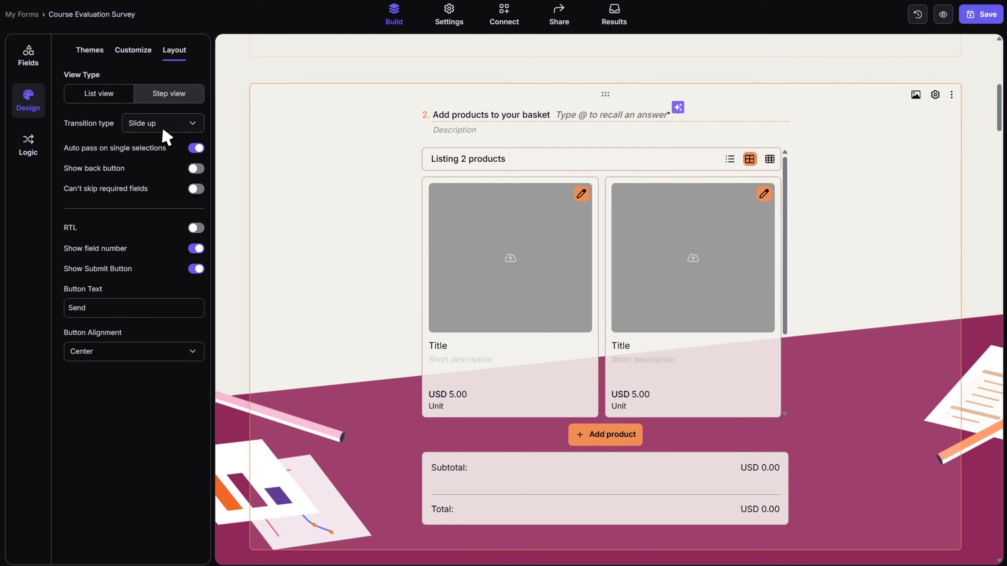
Step: Try the Fade in transition with a back button shown, and return the transition type to Slide up
click(166, 126)
click(166, 173)
scroll(344, 222, up, 5)
scroll(348, 222, down, 6)
scroll(349, 221, up, 2)
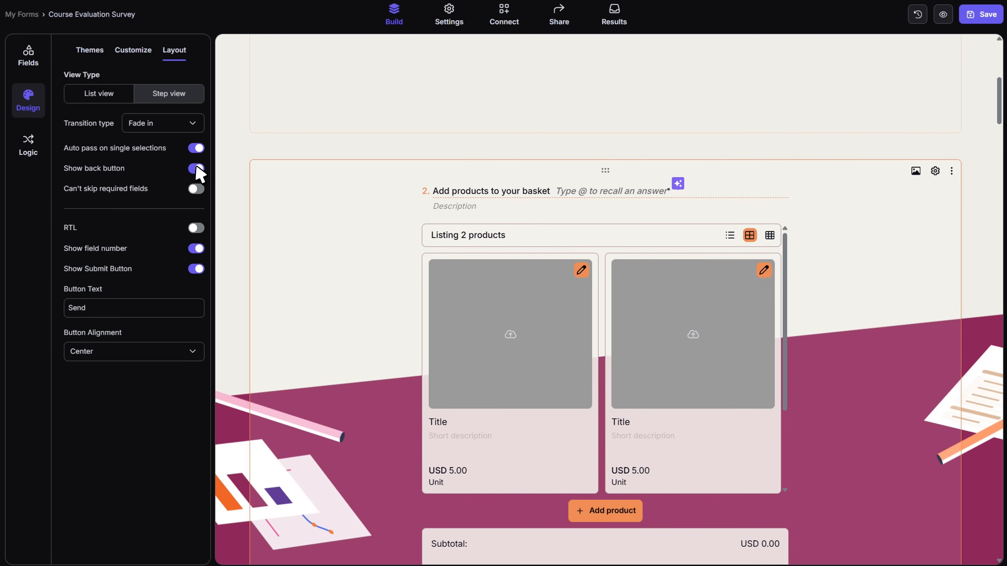
click(182, 124)
click(189, 148)
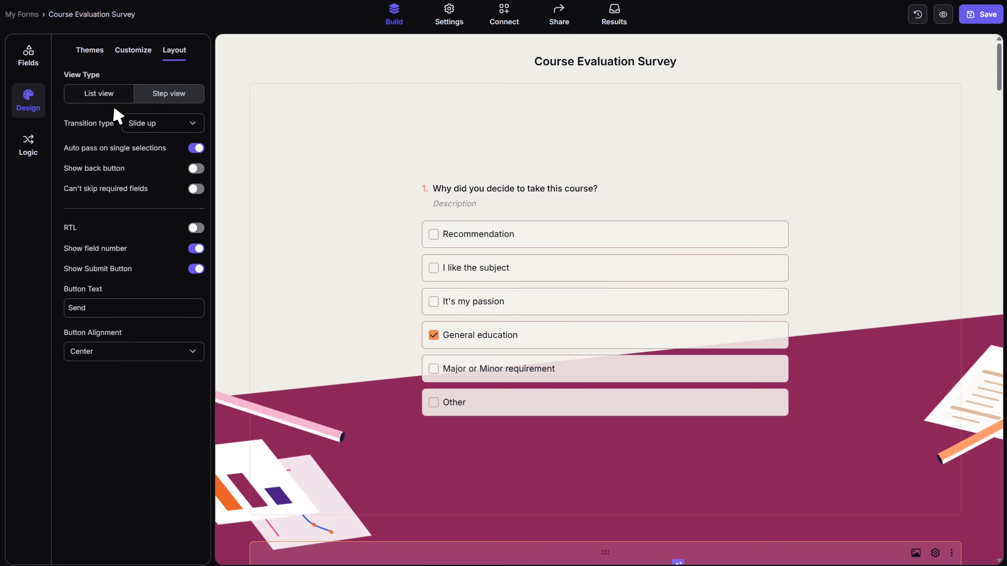
Step: Switch the survey to list view and back to step view, and look through its separate question screens
click(112, 98)
click(168, 98)
scroll(581, 254, down, 8)
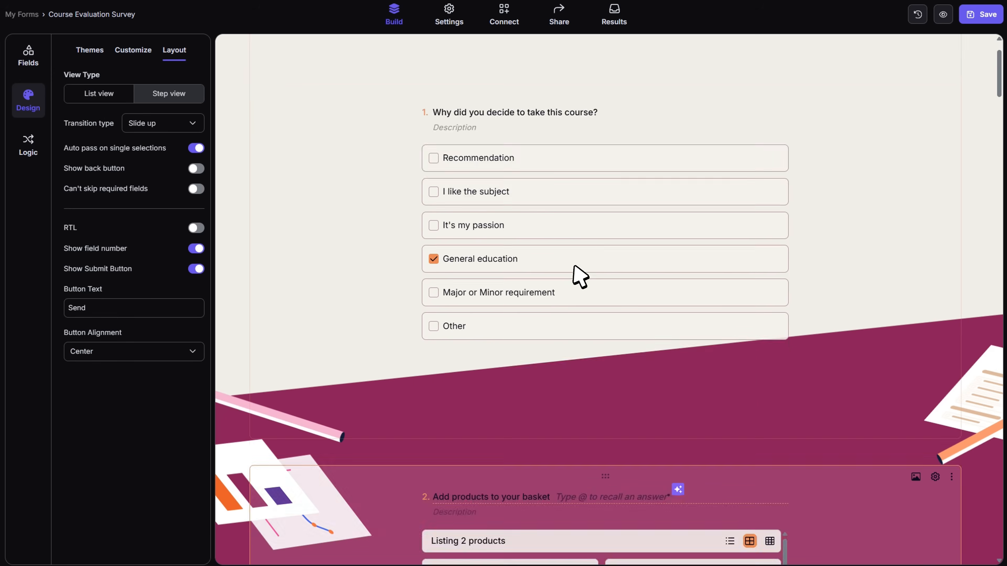
scroll(333, 220, down, 10)
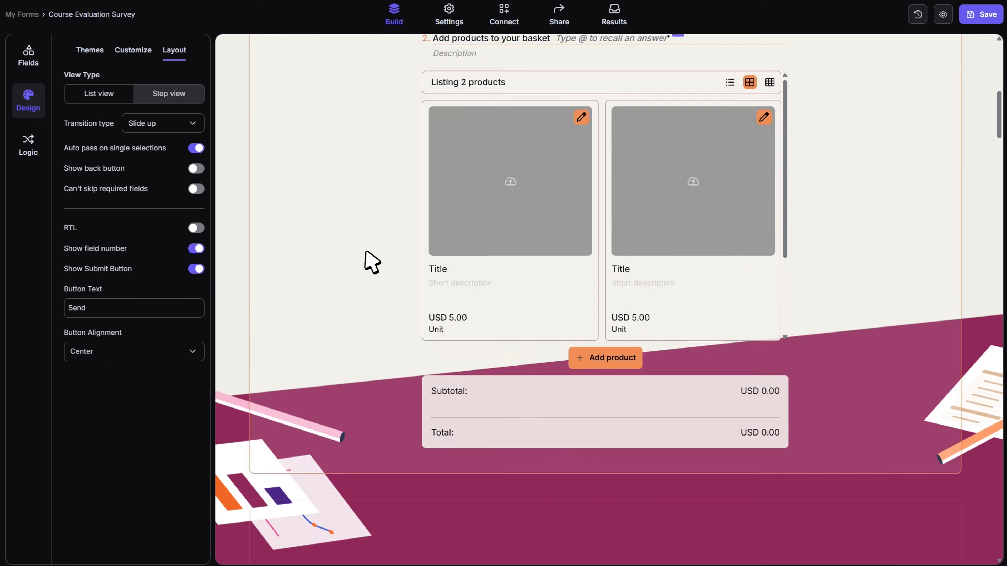
Step: Try the Left alignment for the submit button, and set the button alignment back to Center
click(128, 351)
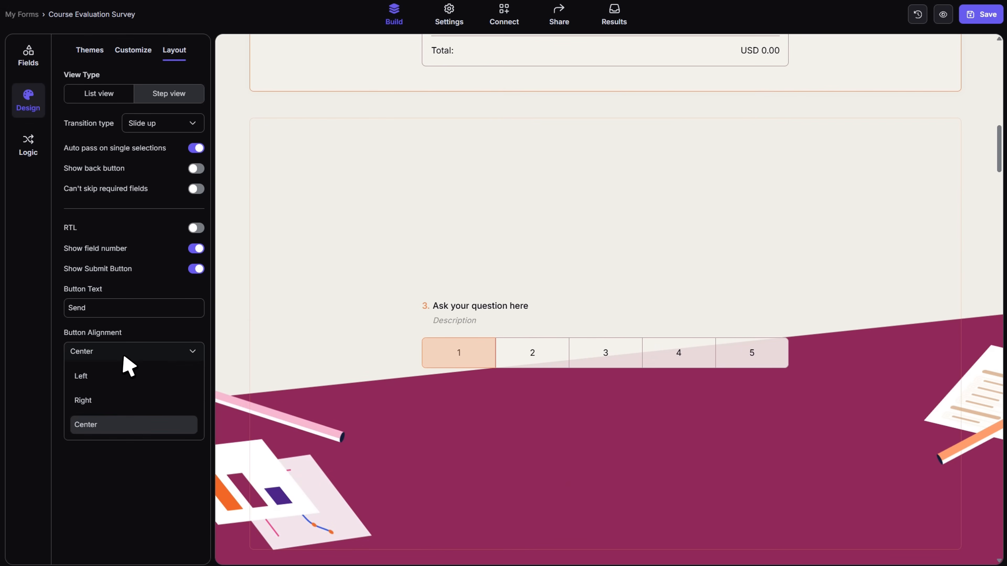
click(121, 383)
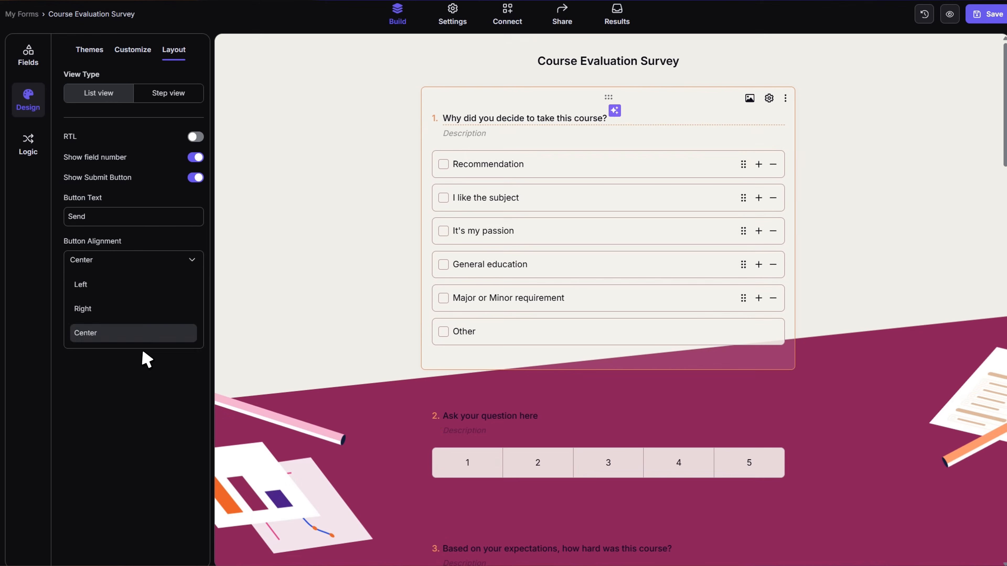
click(135, 342)
Step: Check the first questions as a list, and change the survey's view type to step view
scroll(517, 222, down, 4)
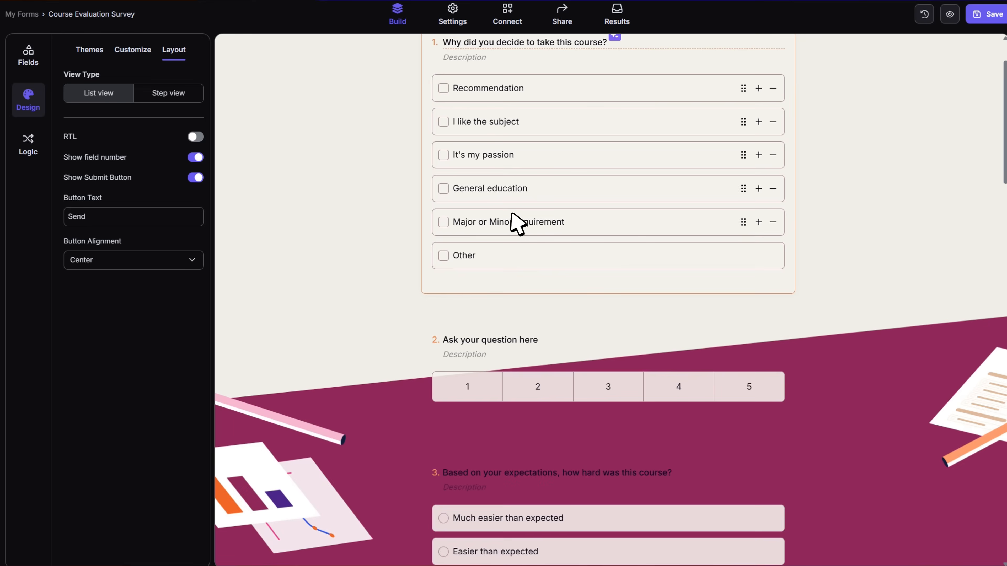
scroll(528, 227, up, 4)
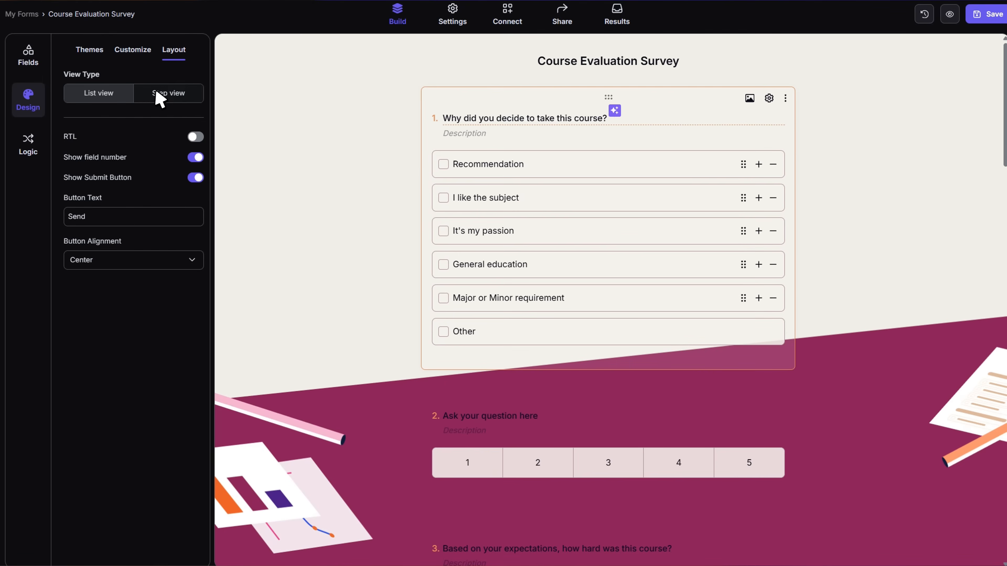
click(160, 97)
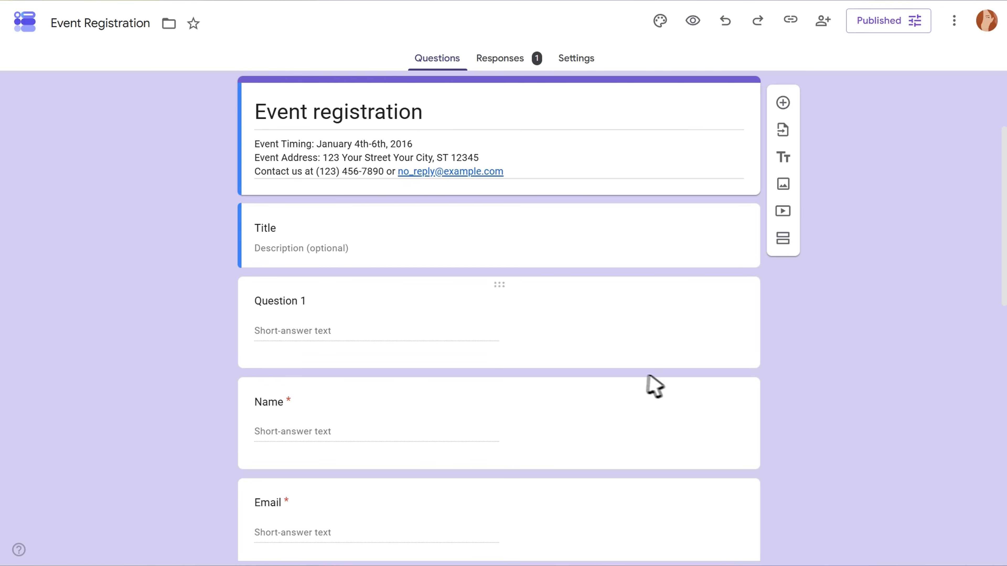
Step: In Google Forms, open the Event Registration form's responses and view them in Sheets
click(521, 75)
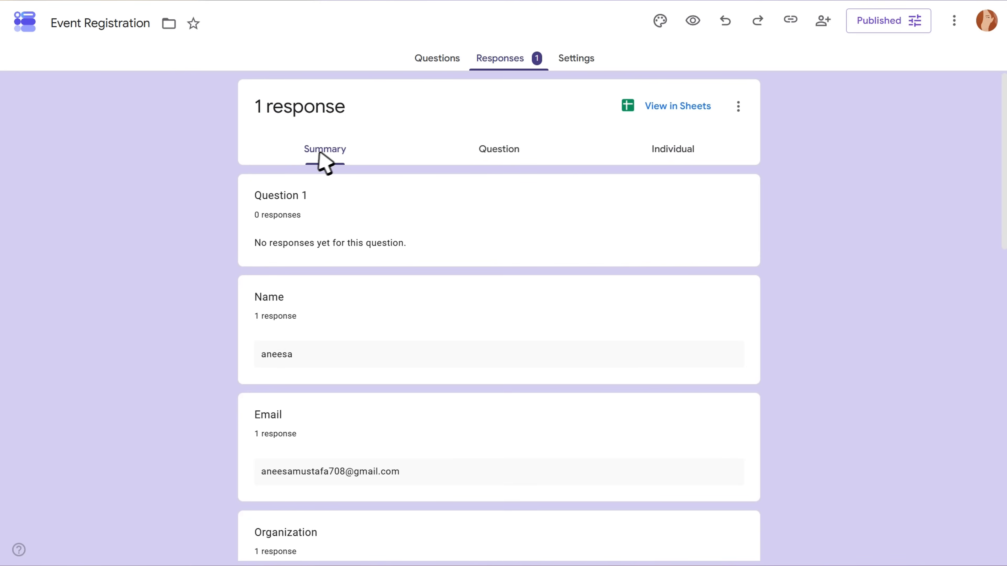
click(621, 104)
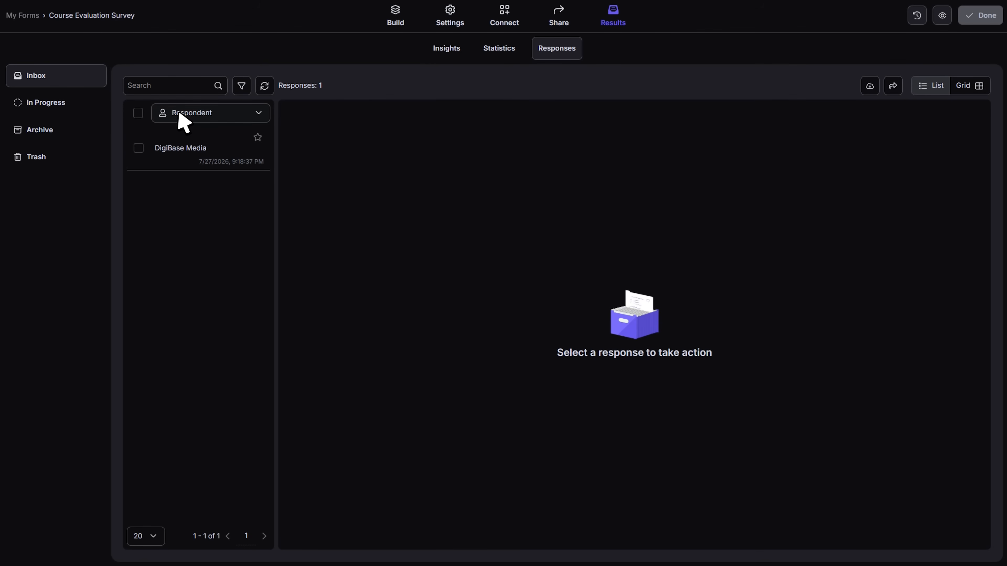
click(138, 114)
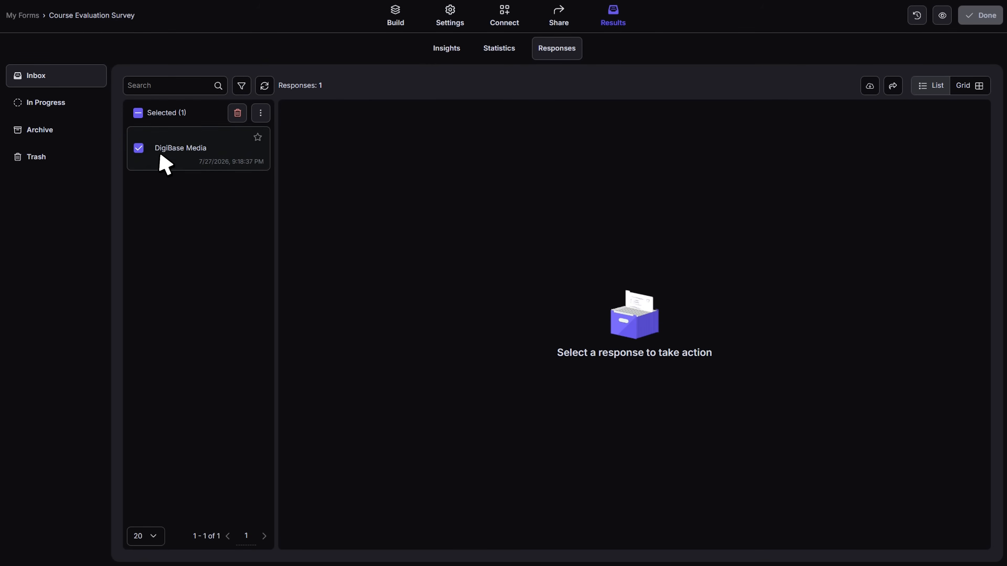
click(149, 151)
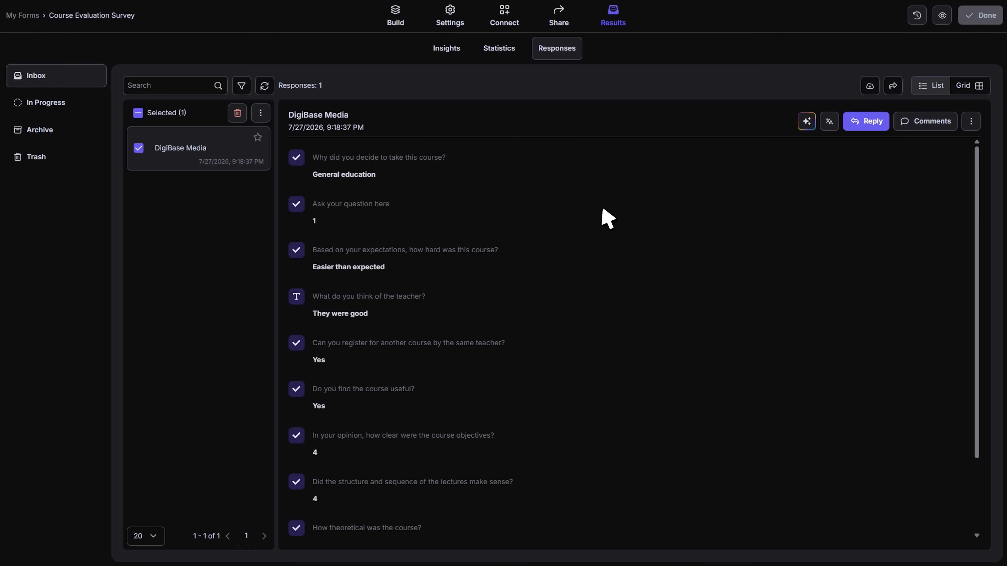
scroll(608, 218, down, 2)
scroll(712, 146, up, 2)
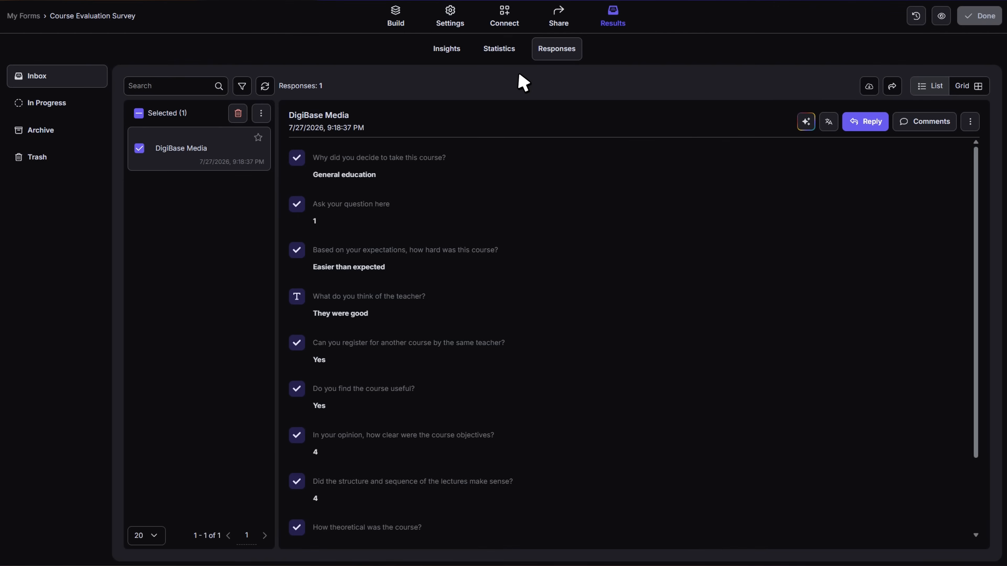
Step: Review the survey's answer statistics, and examine its insights including the drop-off analysis
click(499, 48)
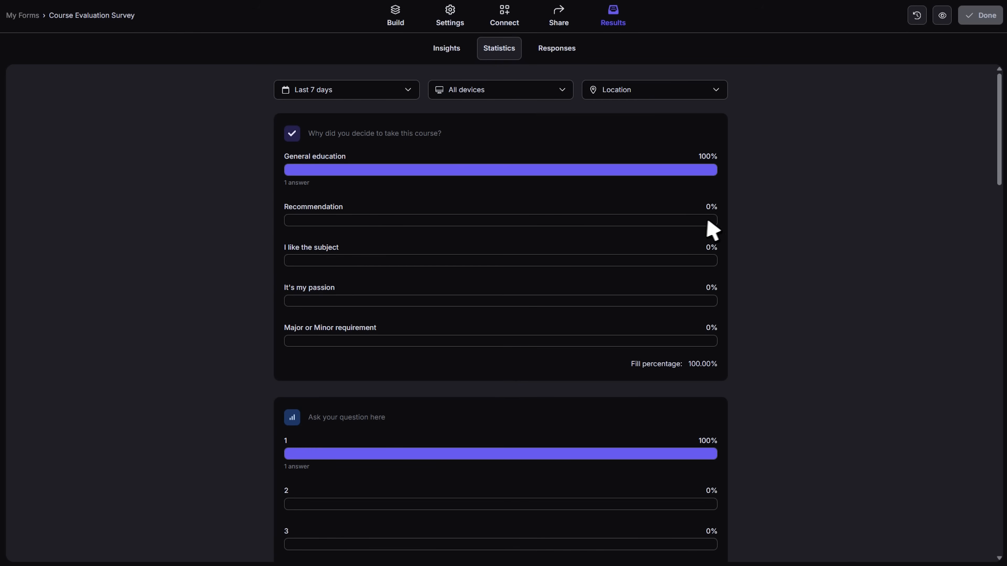
scroll(797, 202, down, 5)
scroll(796, 203, up, 5)
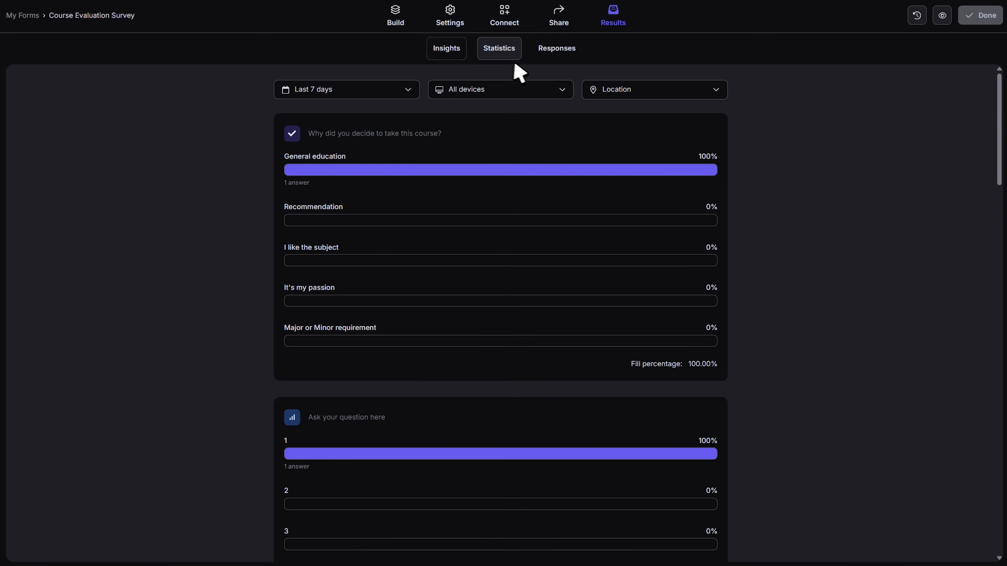
click(447, 48)
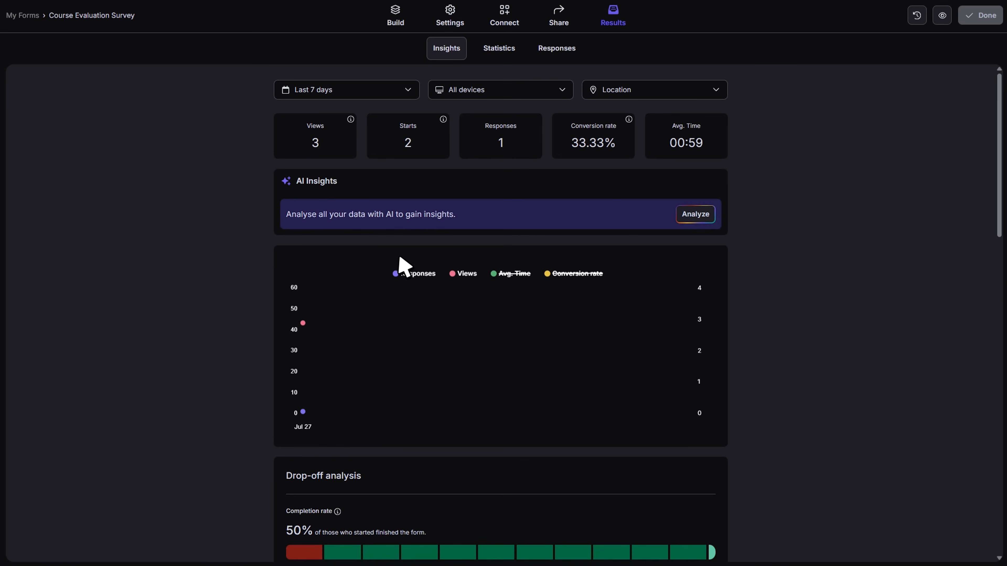
scroll(802, 236, down, 5)
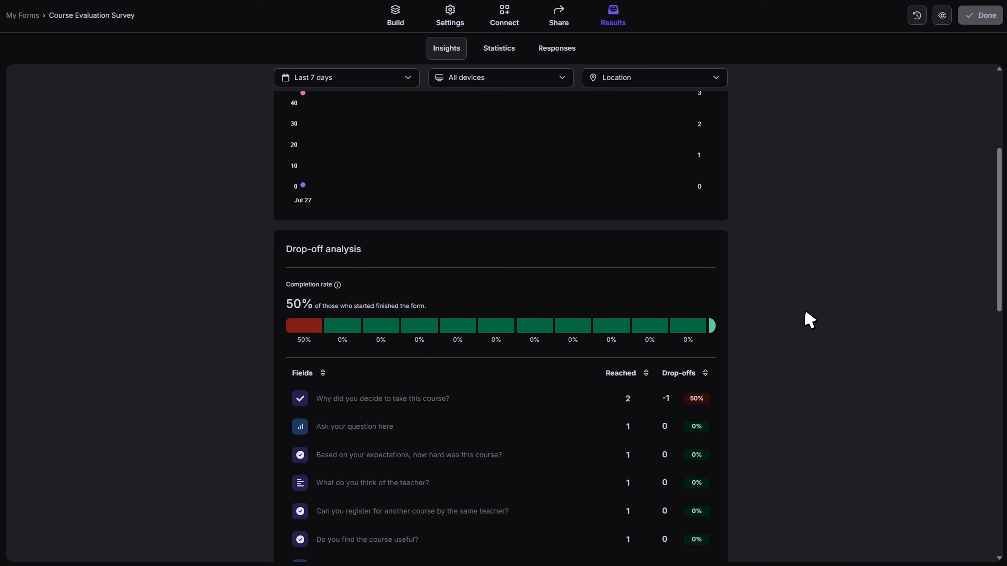
drag(999, 242, 968, 113)
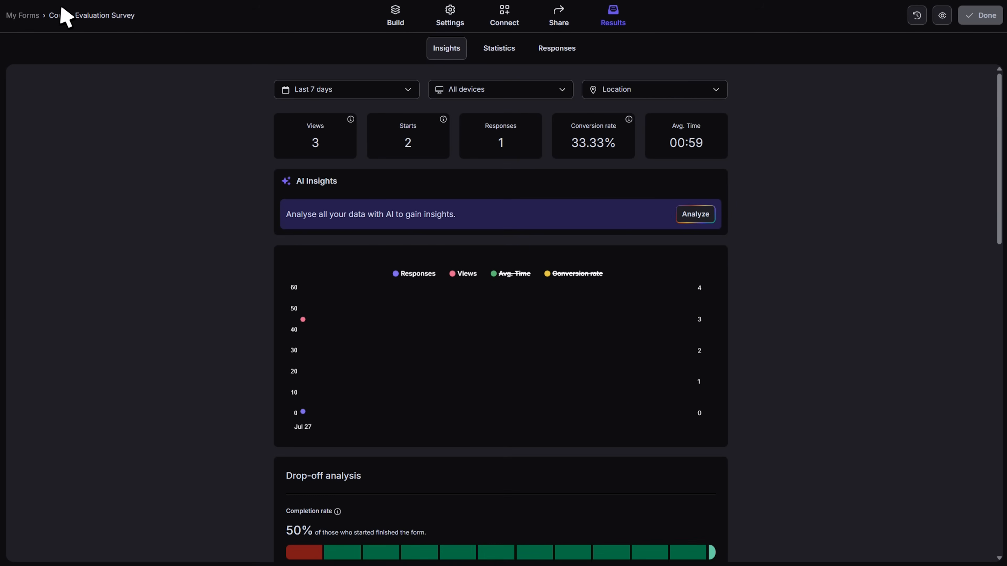
Step: Return to the survey's responses and view the ones that are in progress
click(26, 0)
click(14, 0)
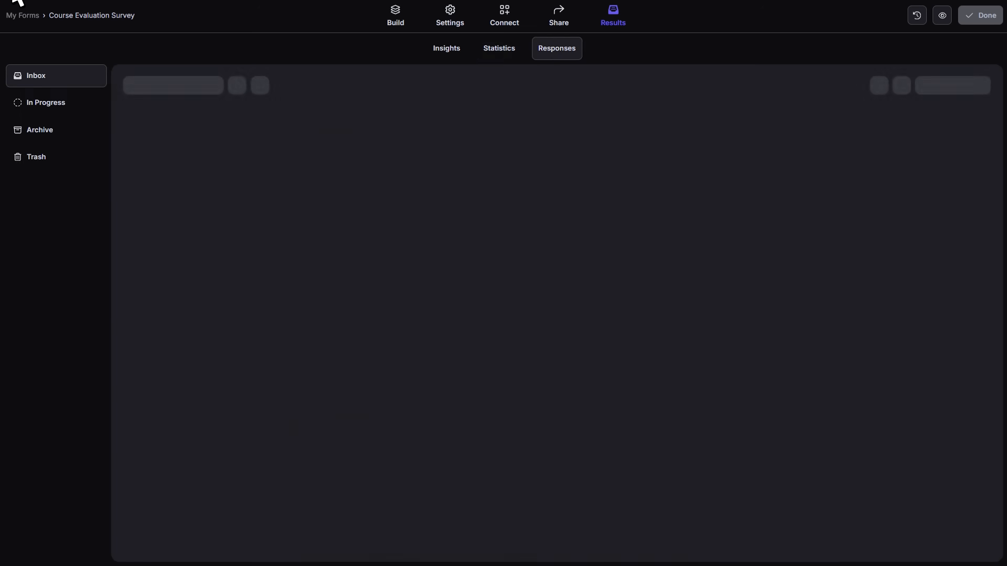
click(58, 107)
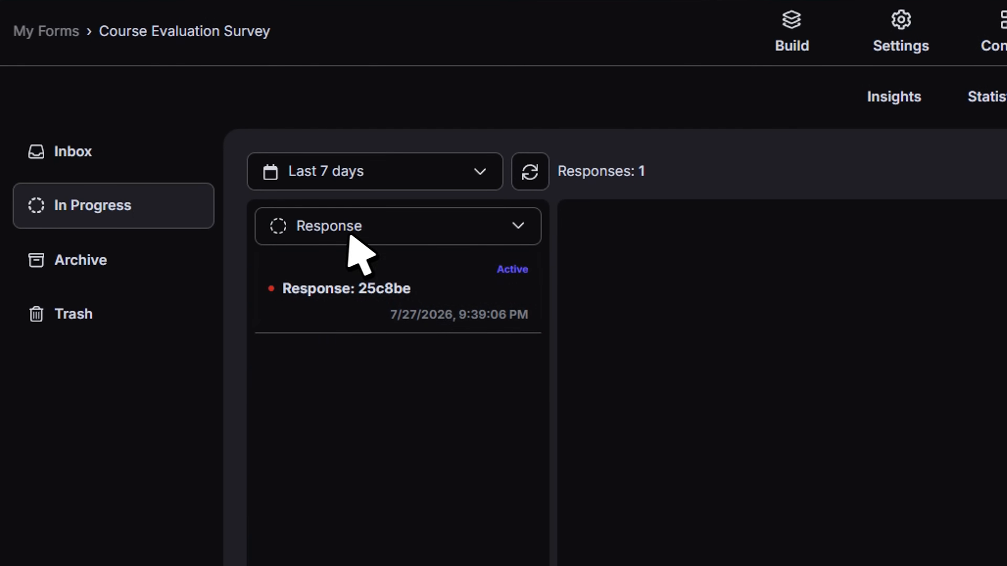
click(380, 229)
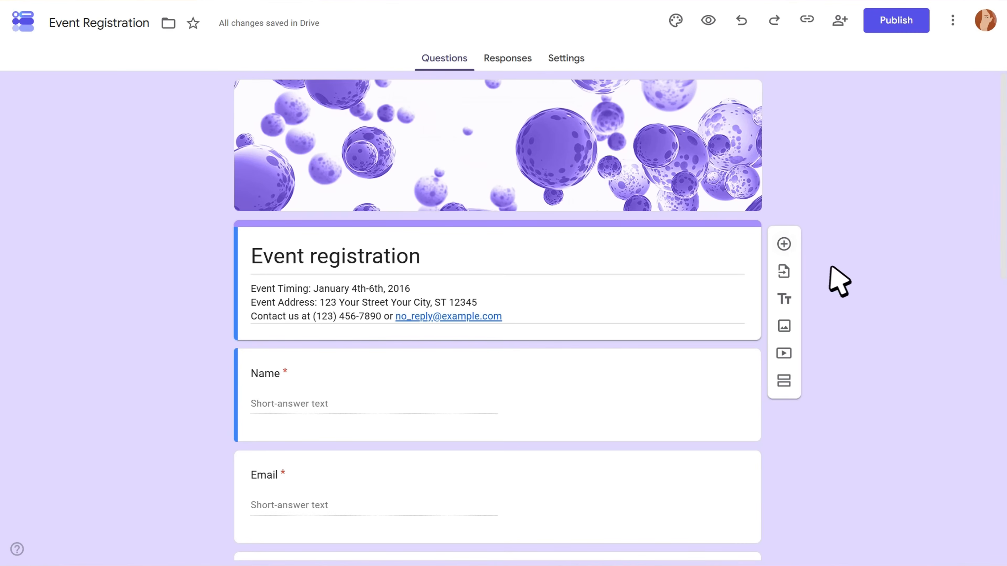
Step: In Google Forms, add a question and a title and description block to the Event Registration form, and view the image insertion options
click(784, 244)
click(784, 426)
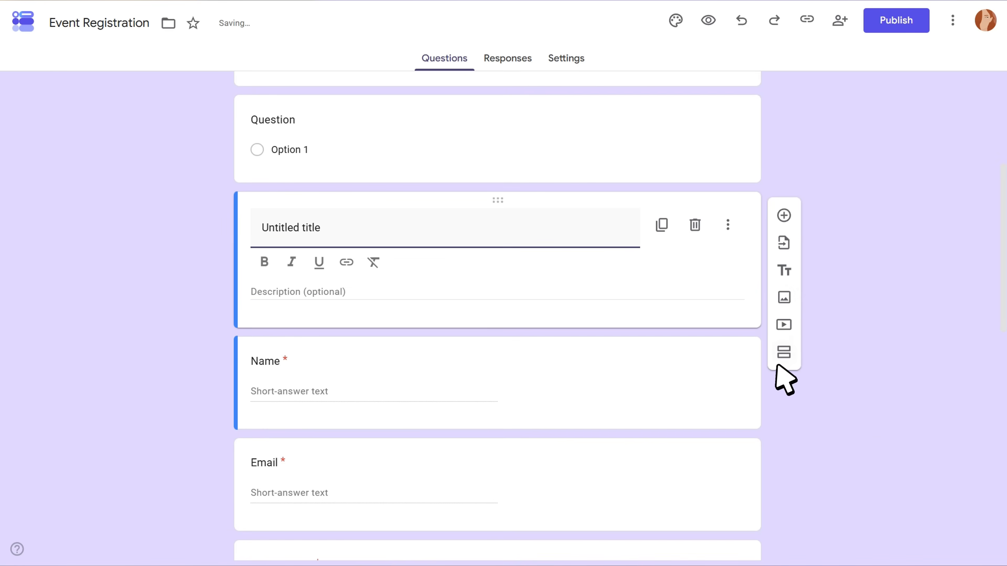
click(784, 298)
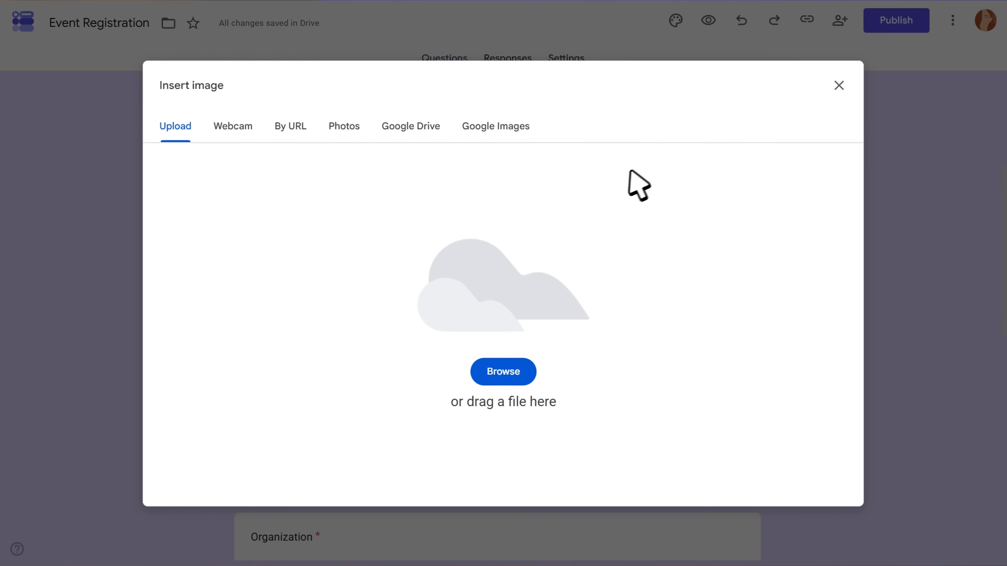
click(833, 88)
Step: View the form's responses and the spreadsheet destination options without linking, and open the form's settings
click(514, 66)
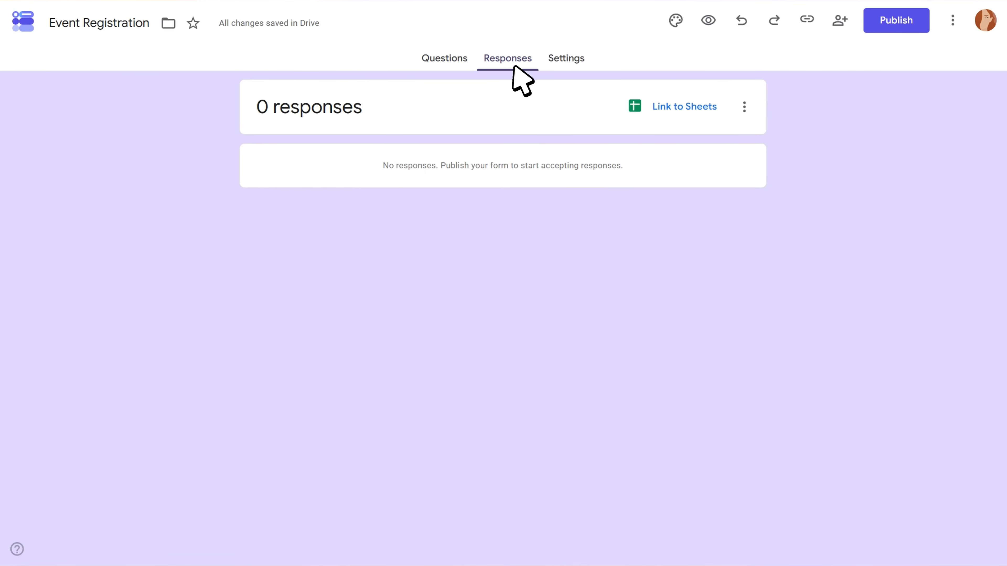
click(659, 109)
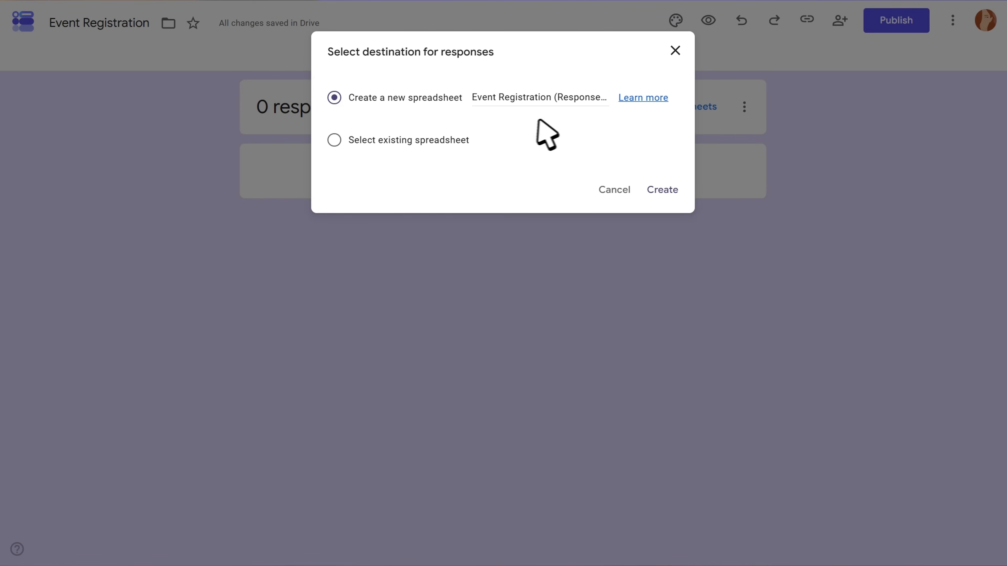
click(613, 190)
click(576, 64)
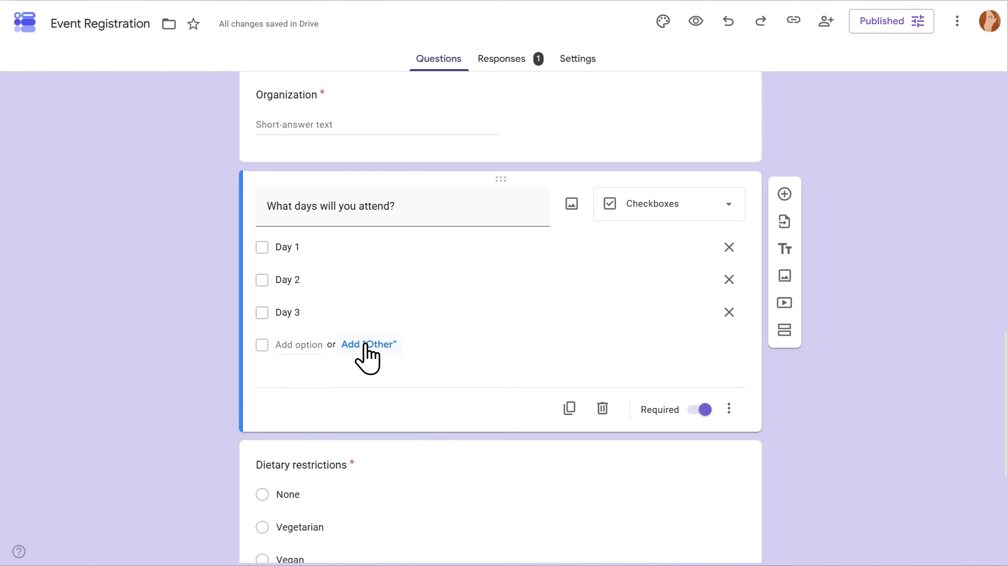
Step: Duplicate the "What days will you attend?" question with an added "Other" option, and view the copy's question types
scroll(385, 344, down, 2)
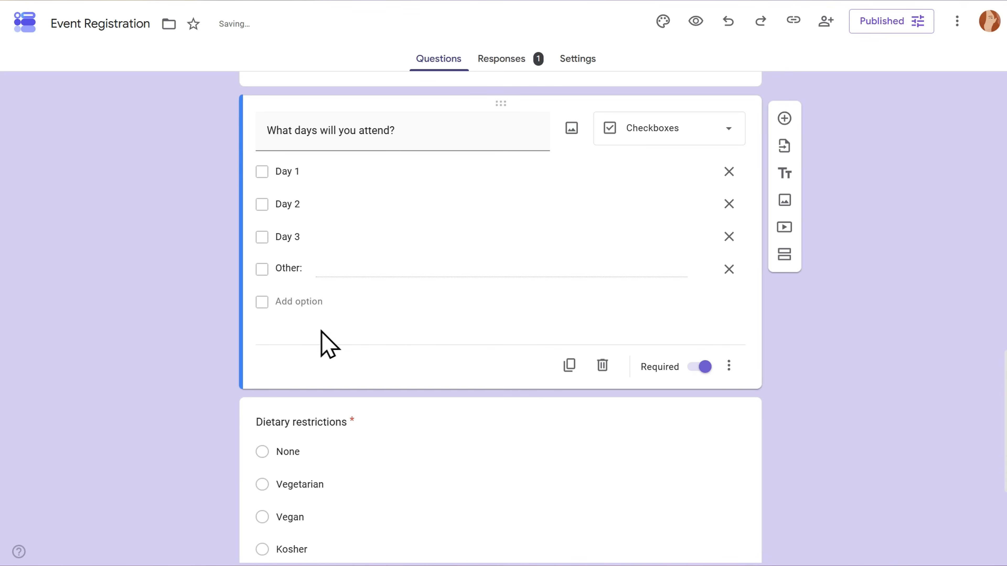
click(551, 362)
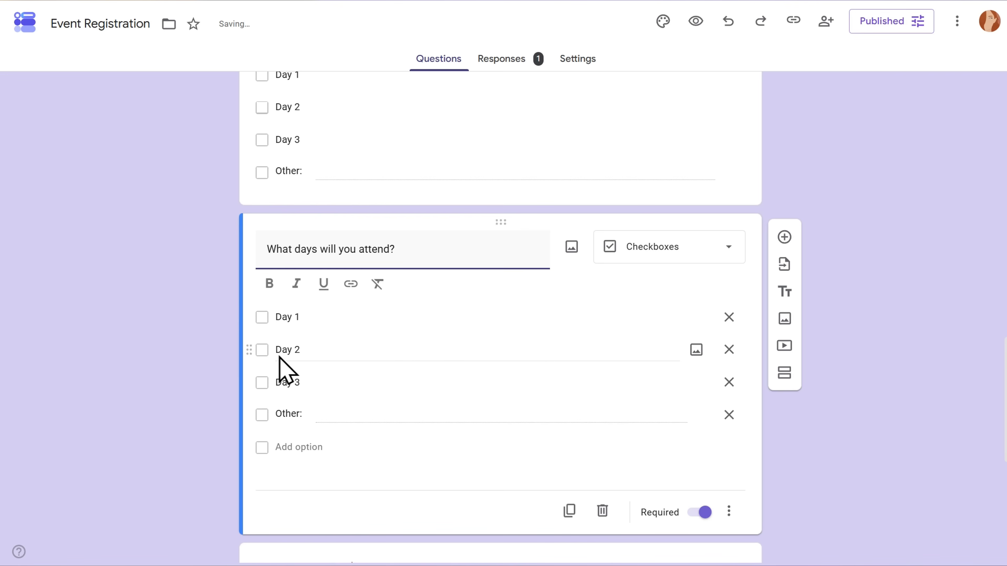
click(637, 258)
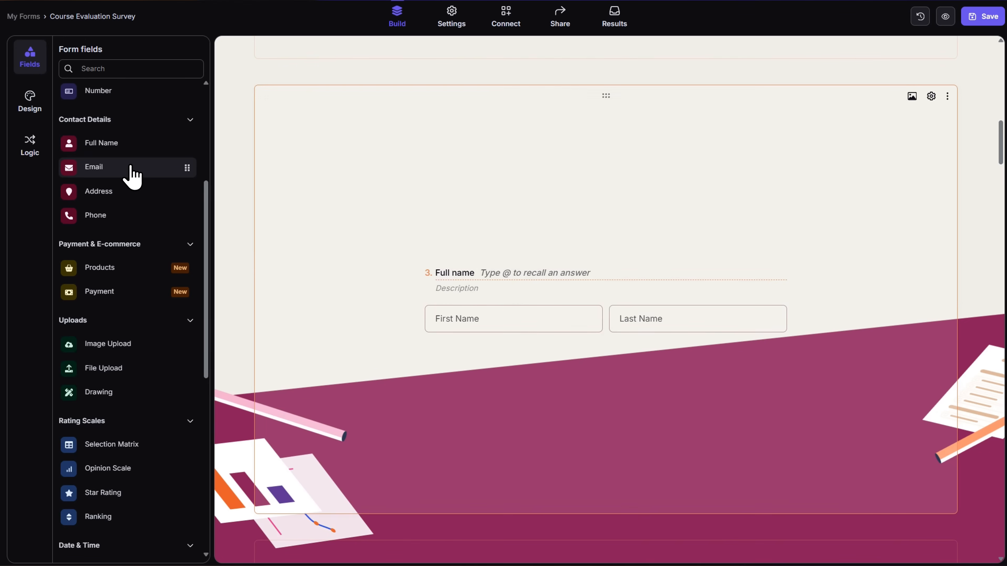
Step: In forms.app, add an Email field and an Address field to the Course Evaluation Survey after the full name question
click(131, 175)
click(126, 192)
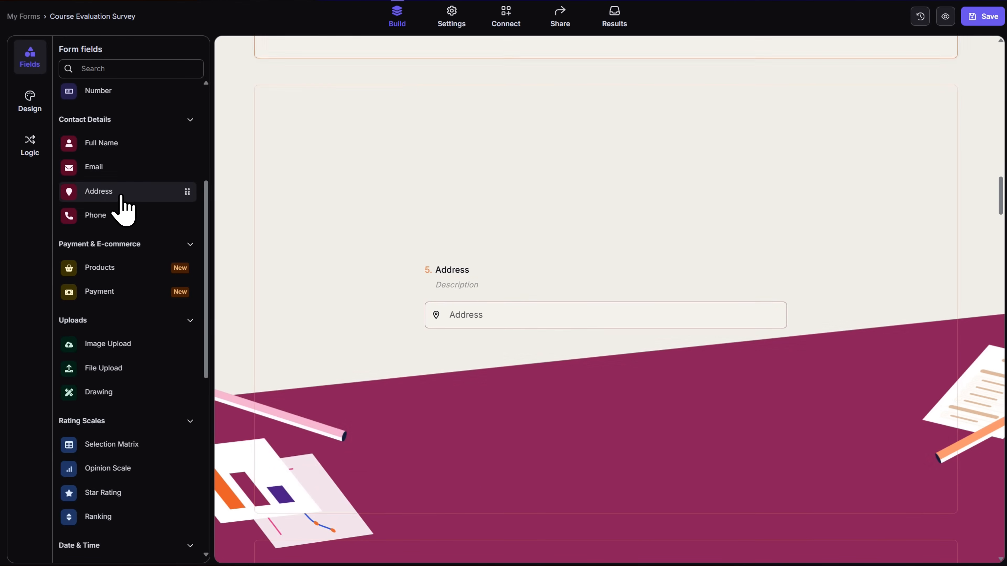
Step: Try the Night and Light themes on the survey, and apply the Red Wine theme
click(31, 105)
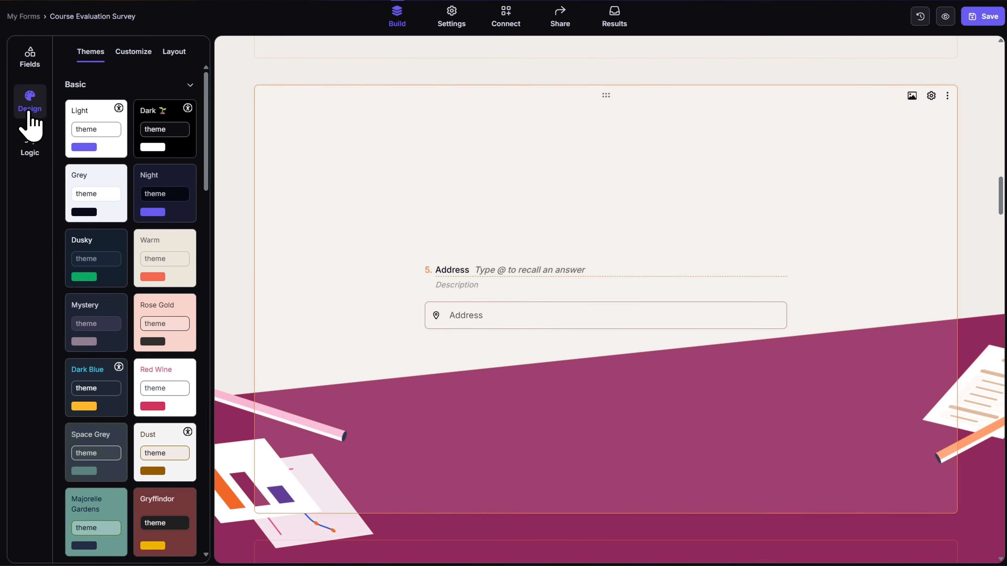
click(145, 198)
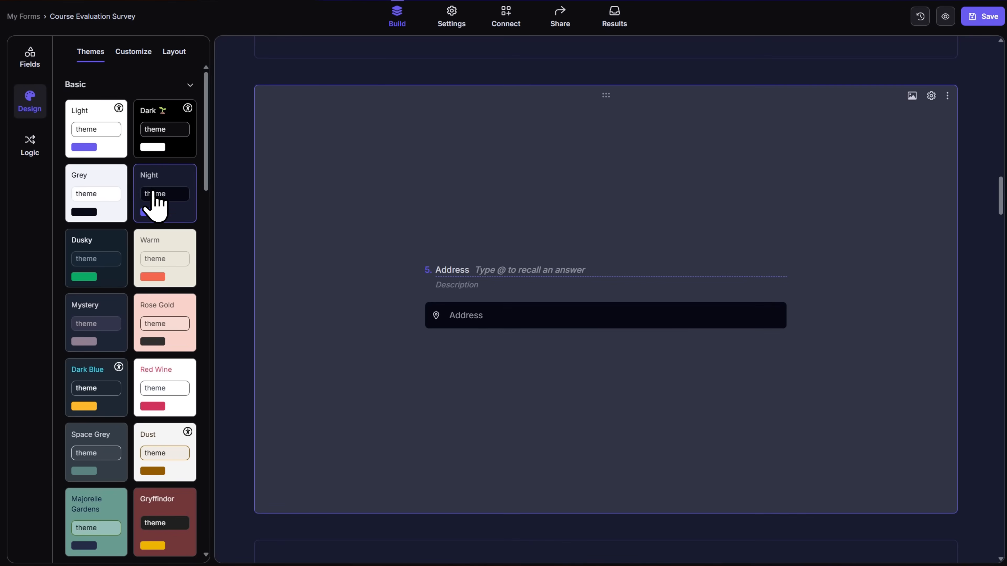
click(104, 148)
click(150, 396)
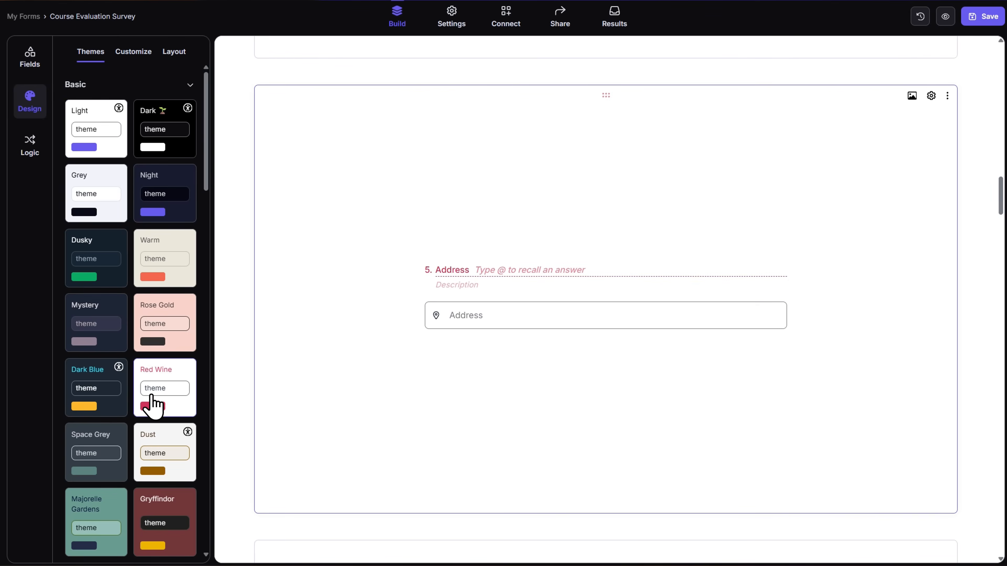